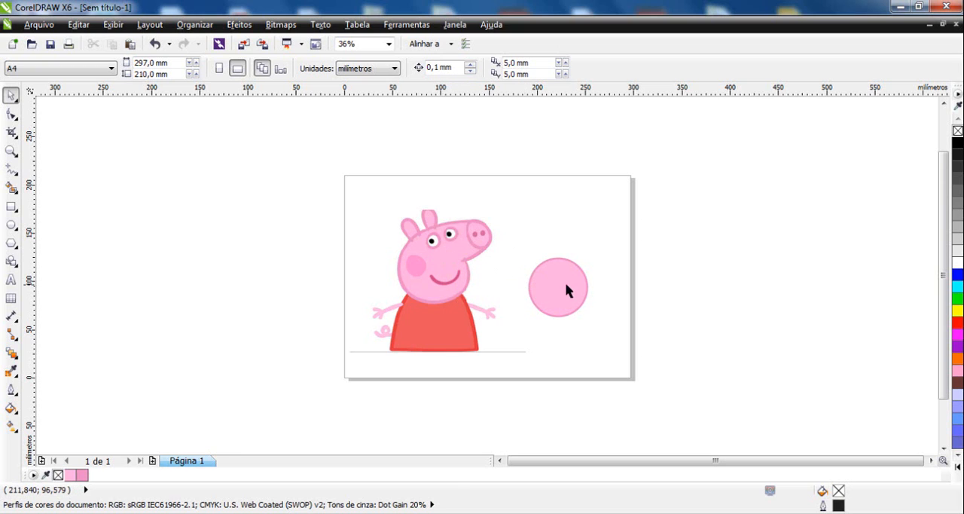
Move the pink circle closer to the pig picture and shift the pig bitmap horizontally away from the circle.
drag(566, 287, 515, 269)
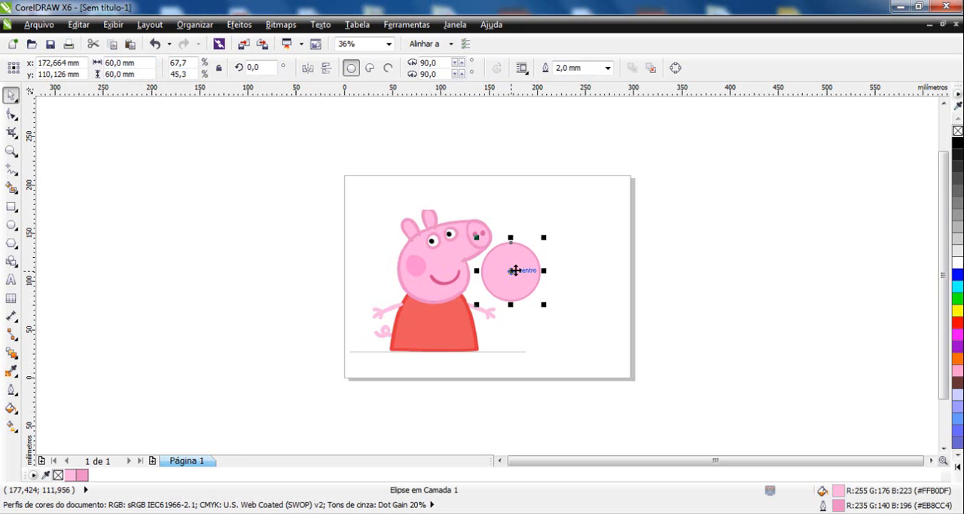
key(F2)
drag(398, 214, 538, 356)
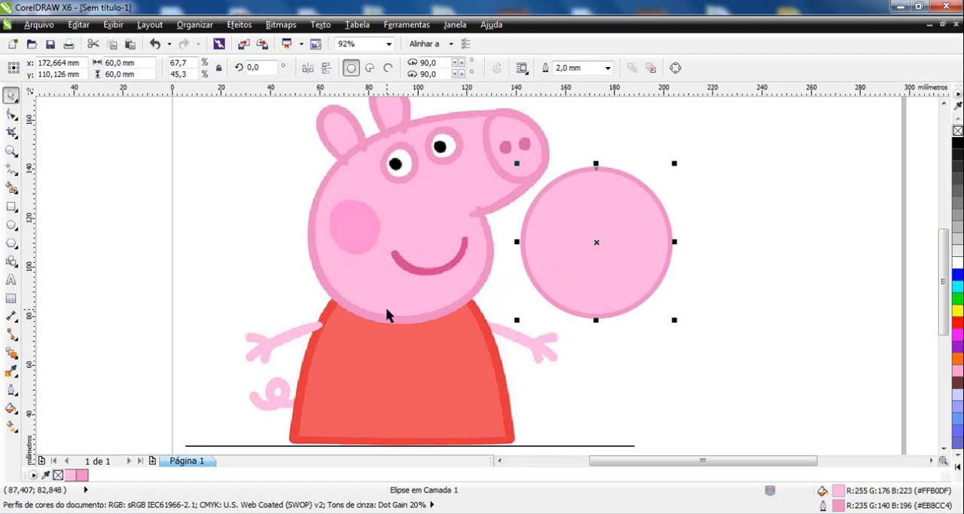
click(398, 245)
drag(398, 245, 329, 243)
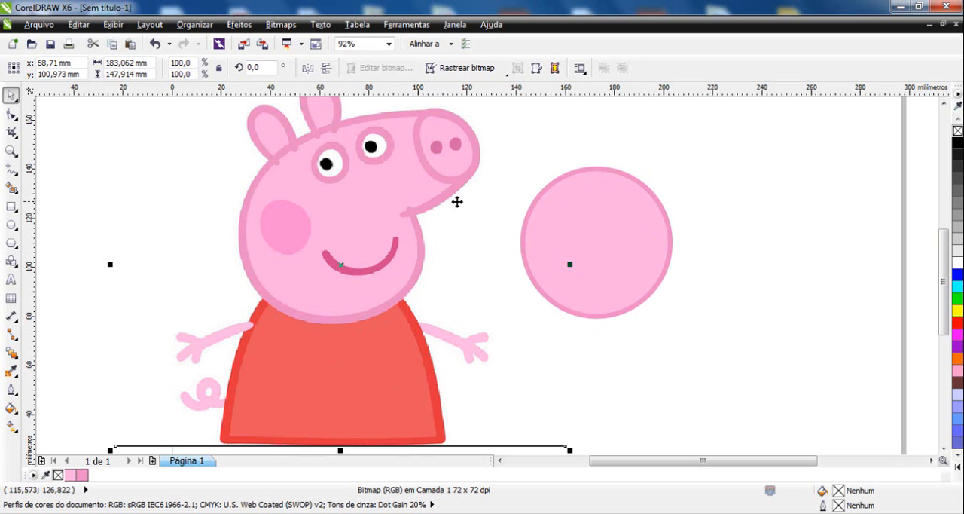
Compare the edge quality of the pig bitmap's snout outline with the vector circle's outline at high magnification.
drag(432, 172, 478, 204)
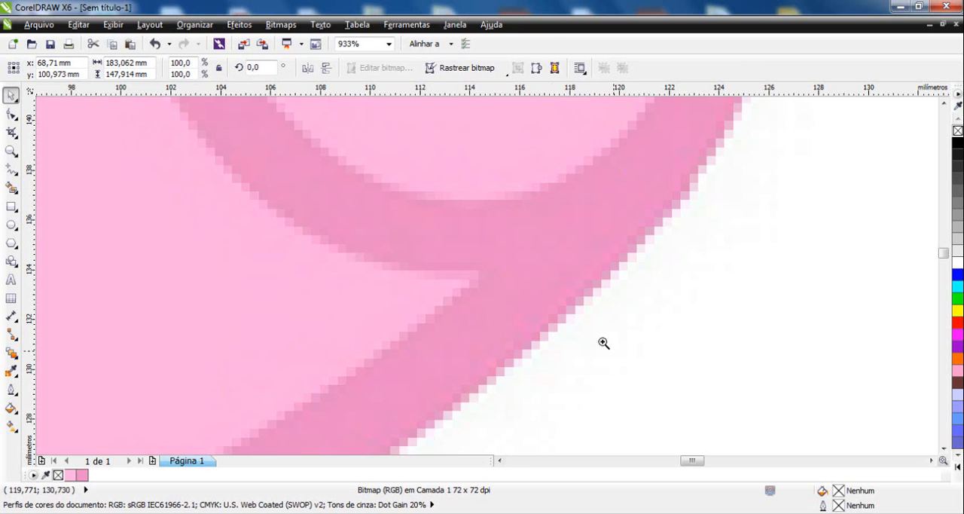
drag(504, 284, 602, 361)
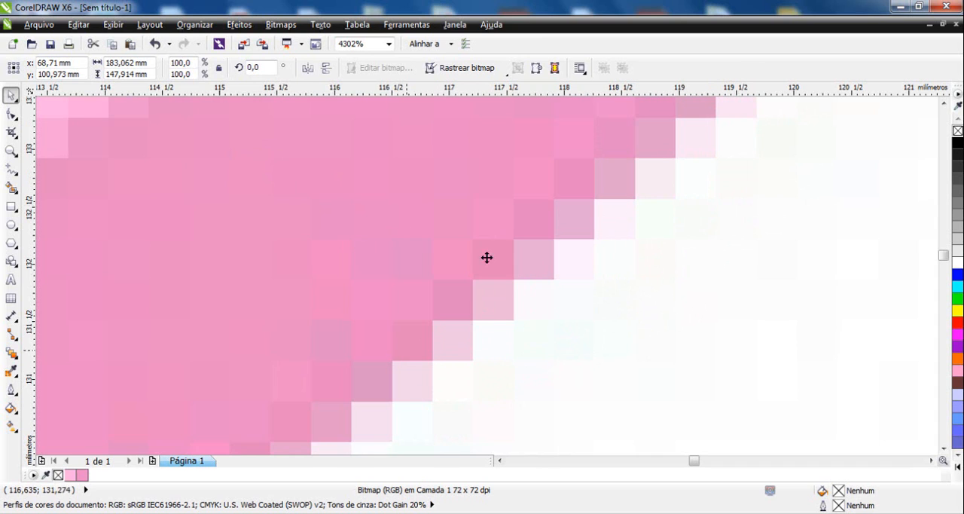
right_click(536, 250)
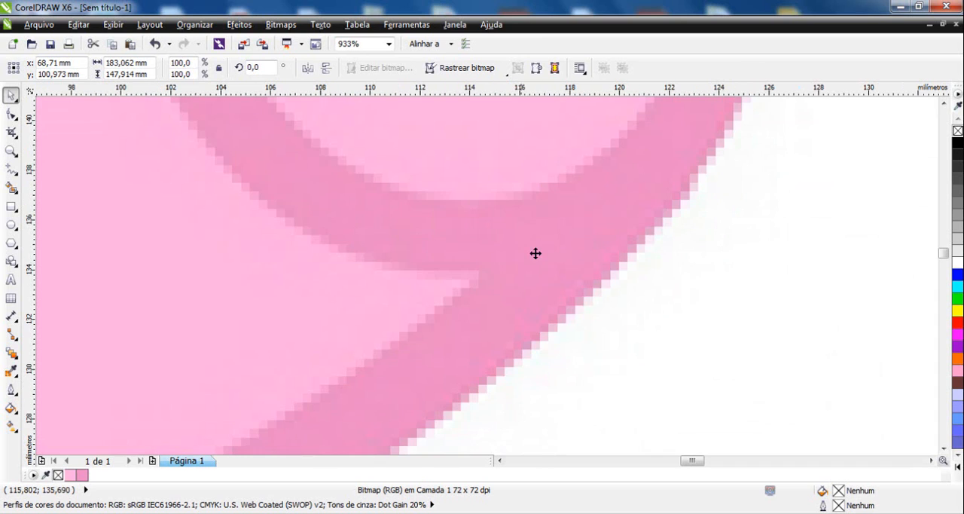
right_click(557, 264)
drag(535, 177, 637, 312)
drag(335, 155, 384, 190)
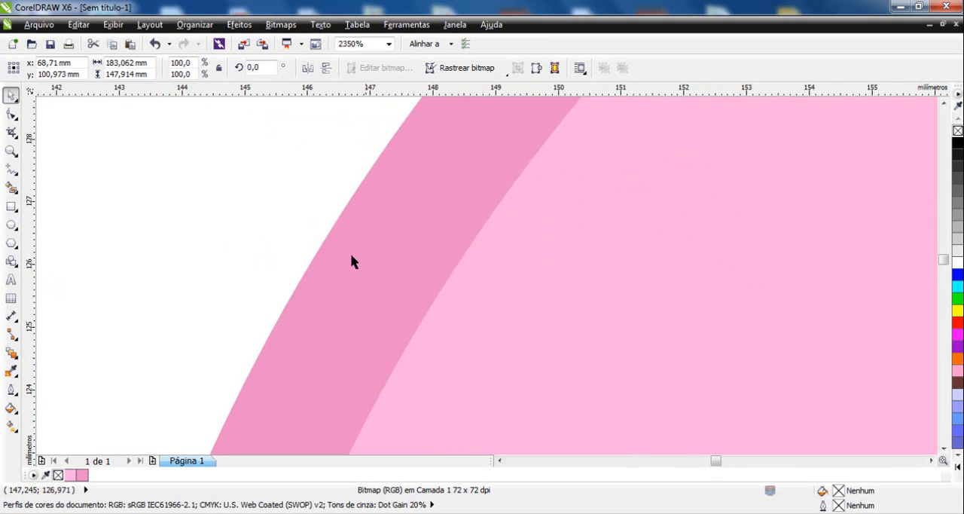
drag(285, 214, 399, 290)
key(F2)
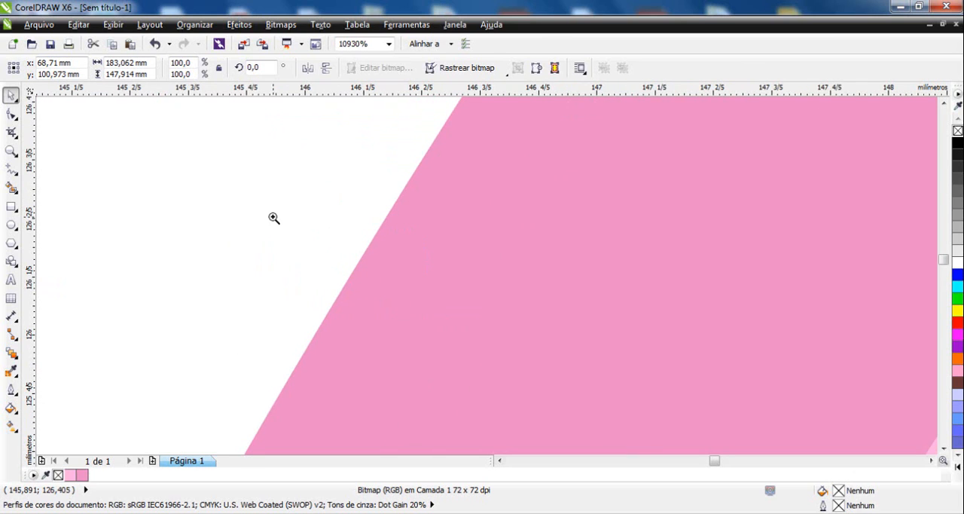
drag(274, 217, 527, 327)
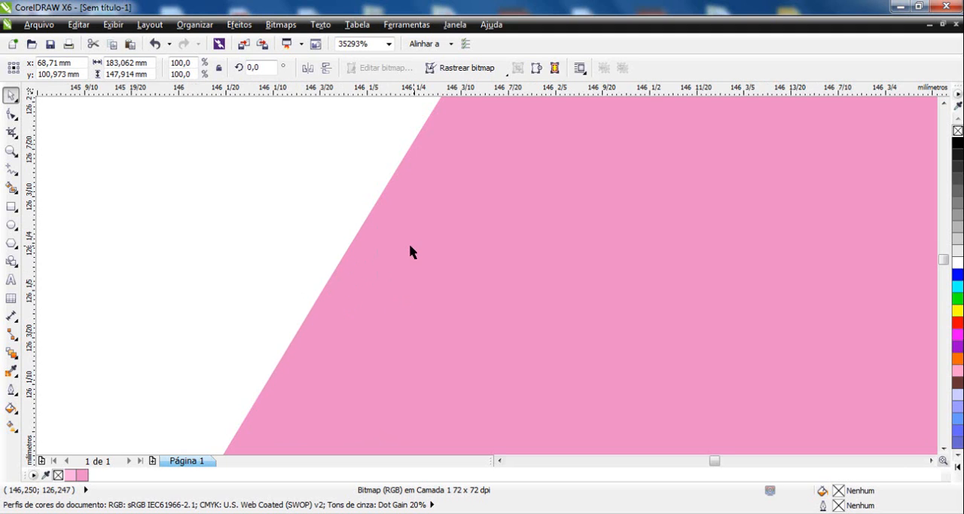
scroll(411, 251, down, 10)
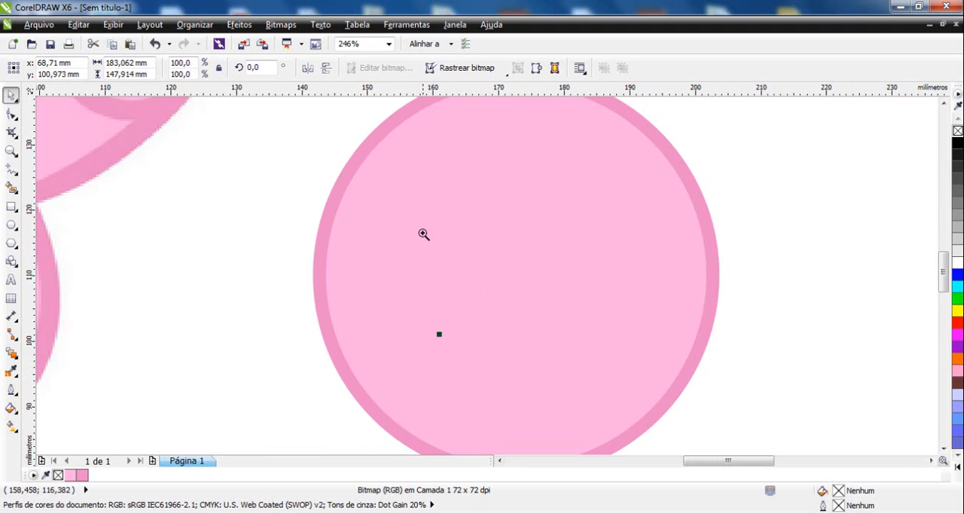
scroll(424, 233, down, 2)
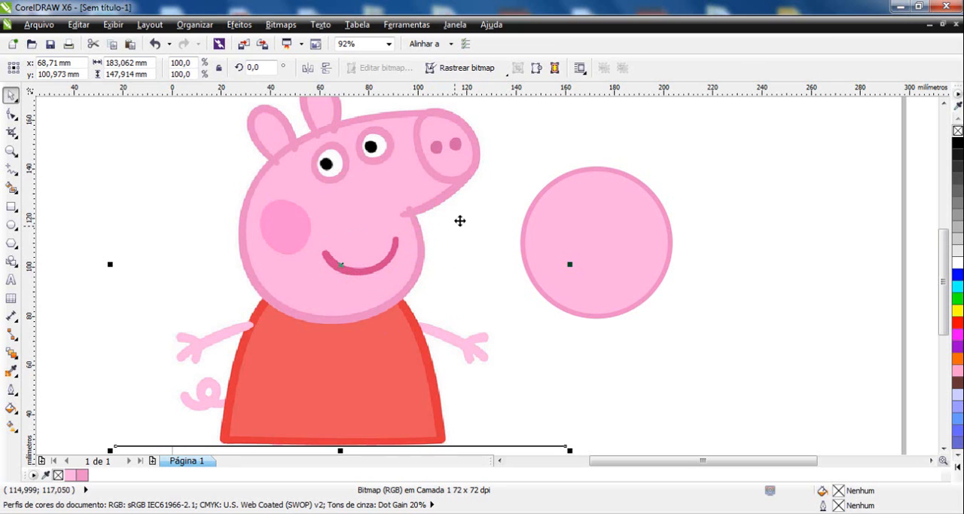
scroll(457, 181, up, 5)
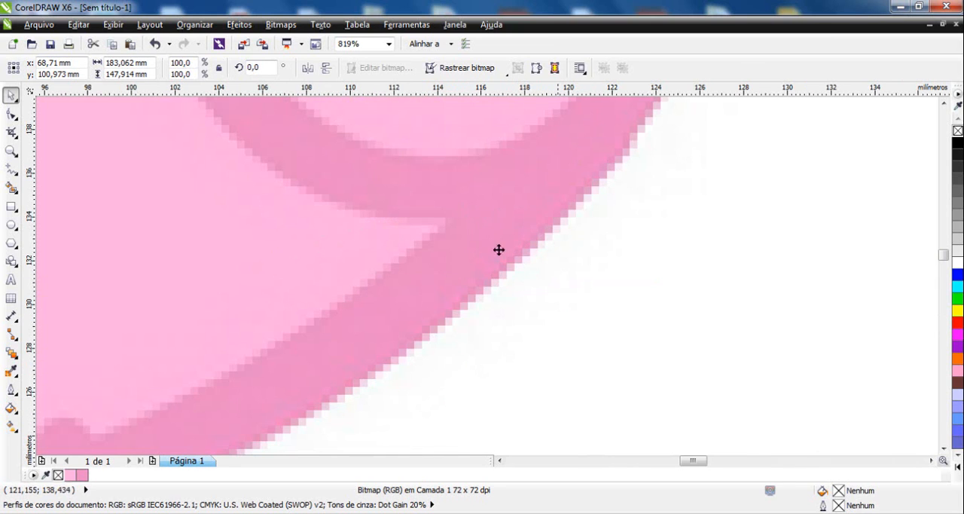
scroll(478, 240, down, 5)
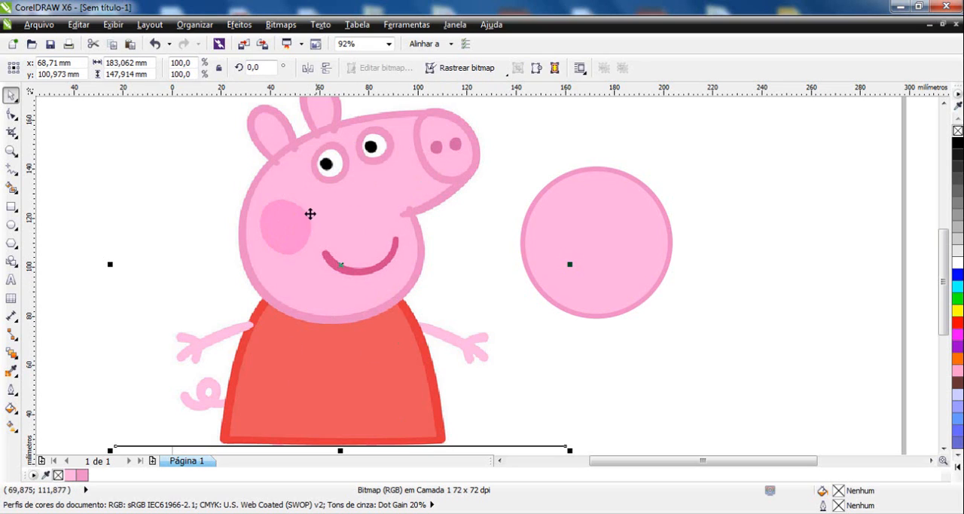
Convert the pink circle to curves and pull its bottom node straight down, making an egg-shaped face about 79.5 mm tall.
click(631, 233)
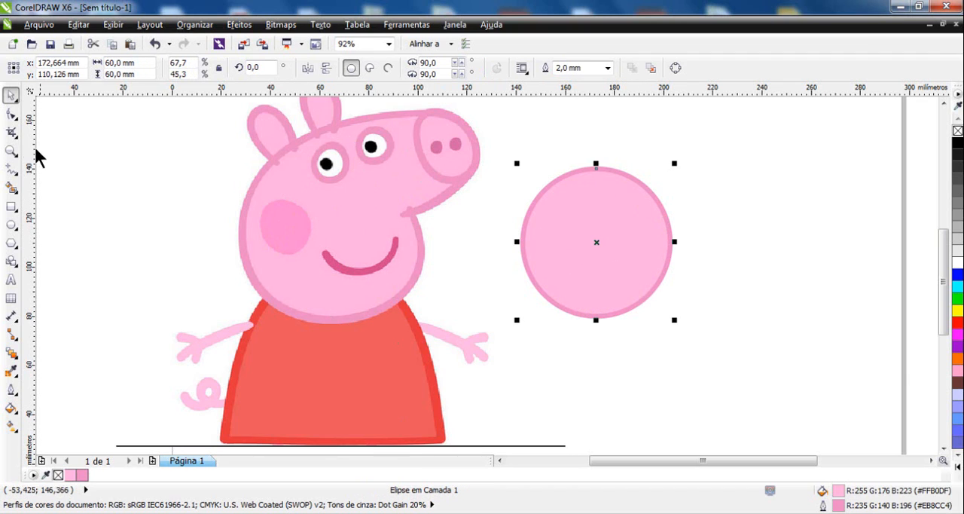
click(11, 113)
right_click(577, 220)
mouse_move(581, 243)
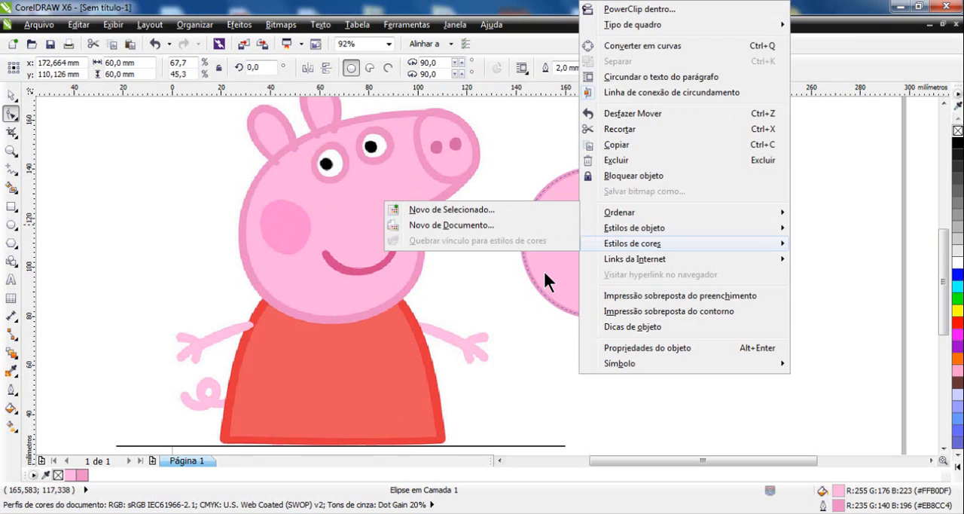
click(543, 269)
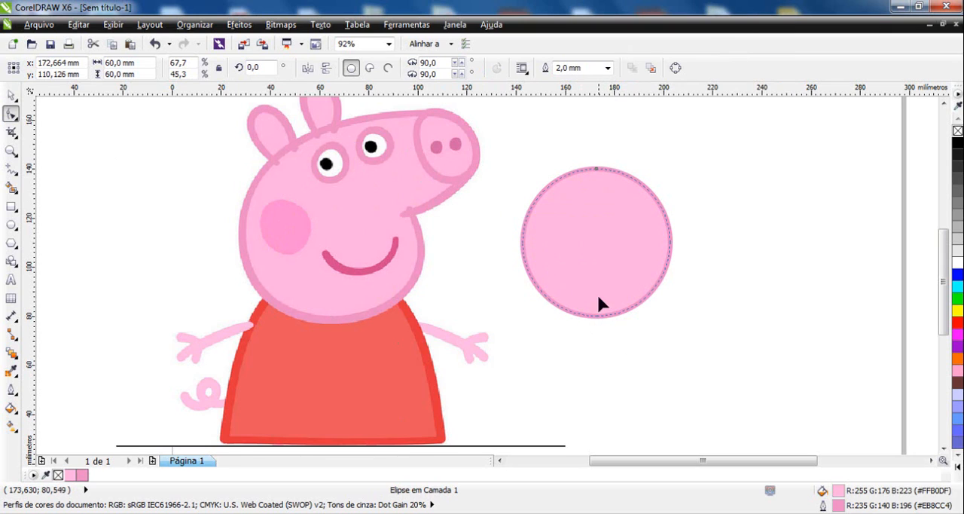
right_click(597, 233)
click(635, 45)
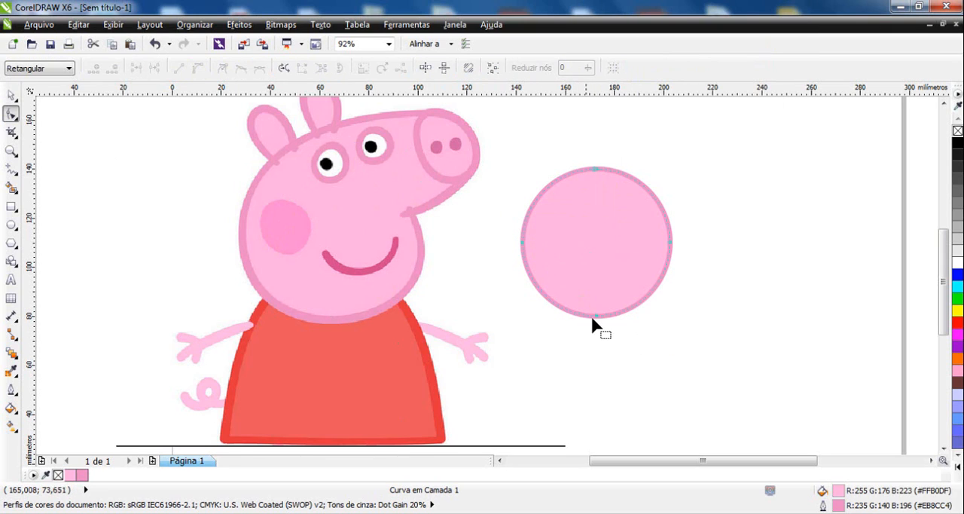
drag(595, 317, 596, 364)
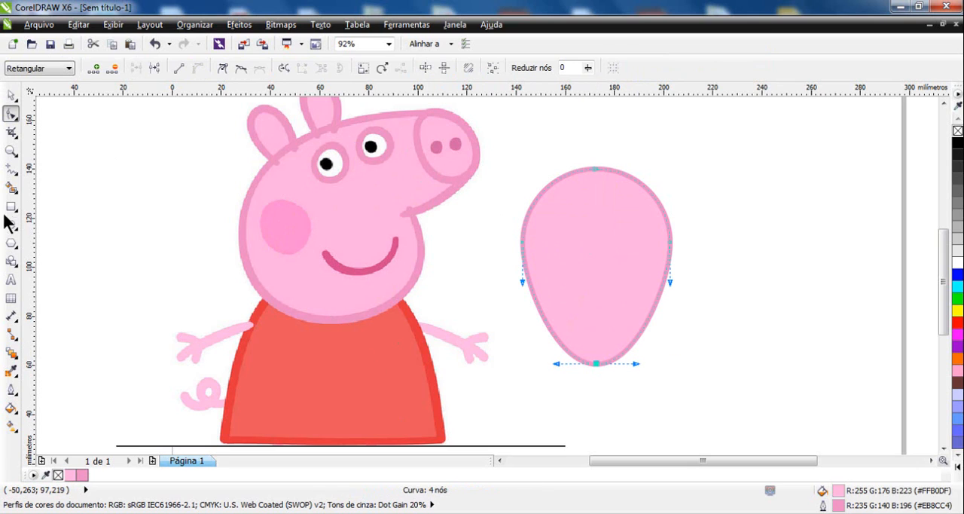
Draw two short arched Bézier curves, each about 15 mm wide, side by side as closed eyes on the egg-shaped face.
click(12, 170)
click(14, 175)
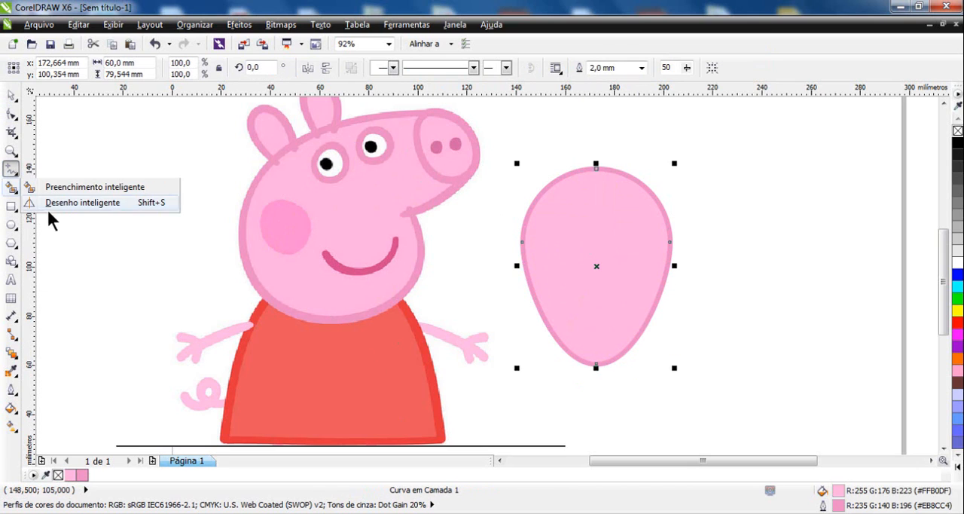
click(12, 171)
click(45, 200)
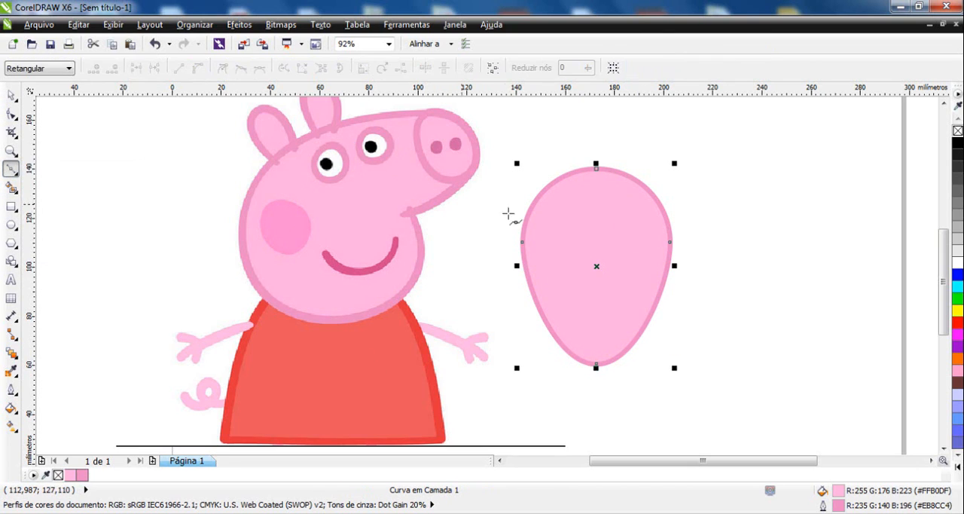
click(550, 241)
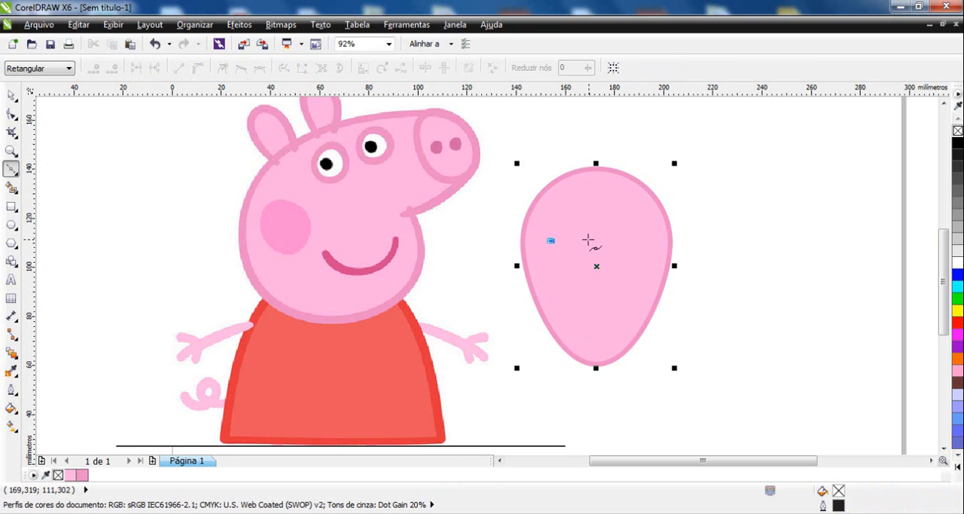
drag(589, 240, 653, 255)
key(space)
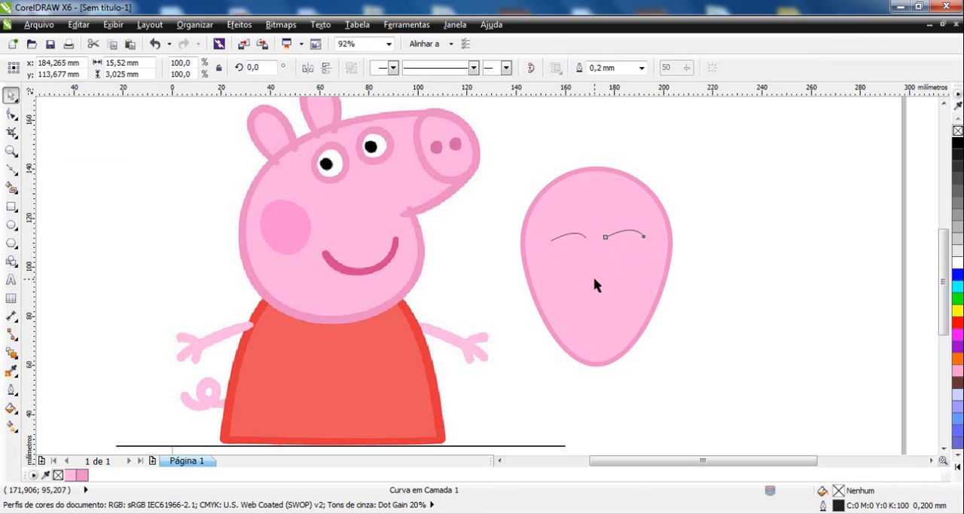
Draw a short vertical Bézier curve as the nose and a smiling mouth curve about 14 mm wide beneath it.
key(space)
click(598, 275)
click(595, 305)
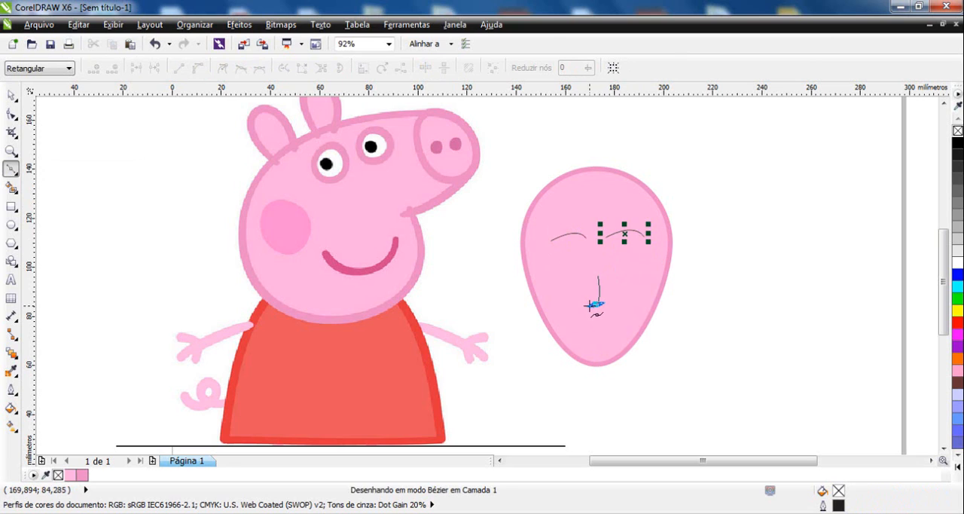
key(space)
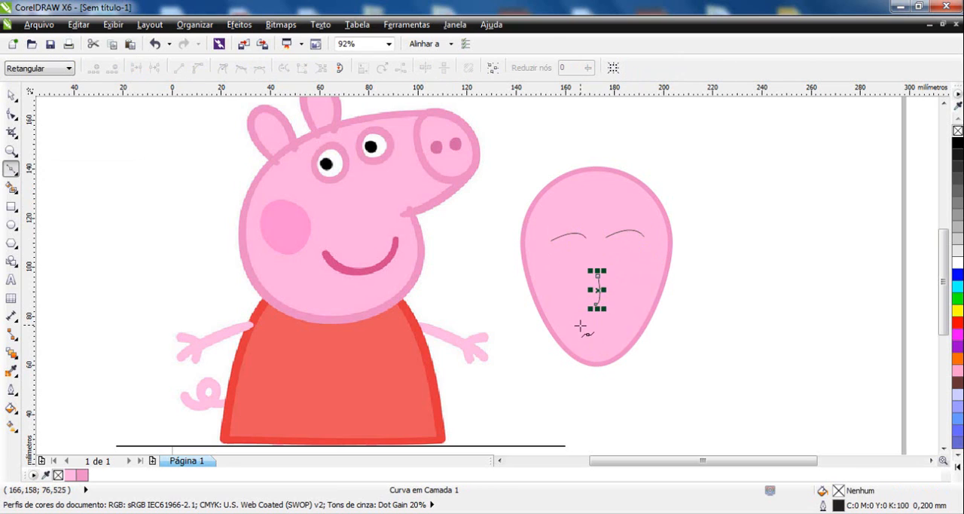
click(580, 325)
drag(614, 322, 620, 313)
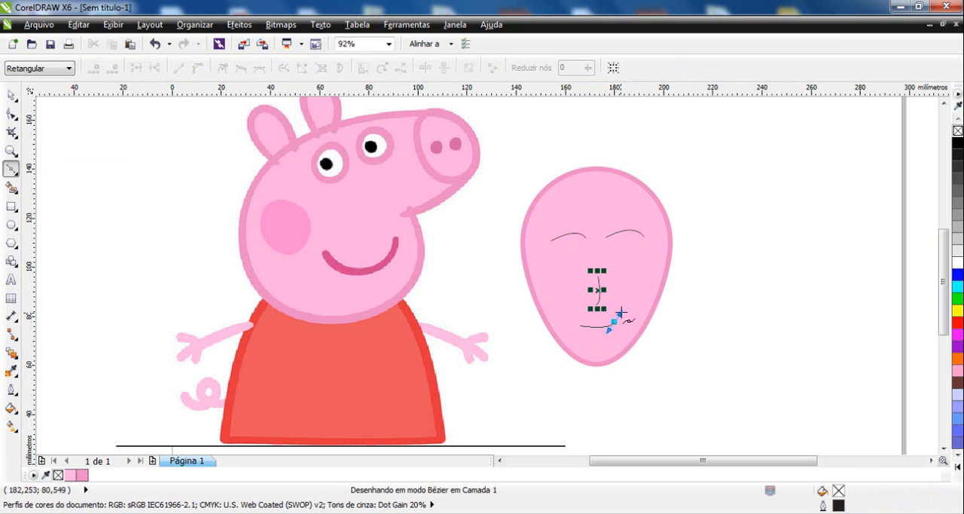
key(space)
click(10, 96)
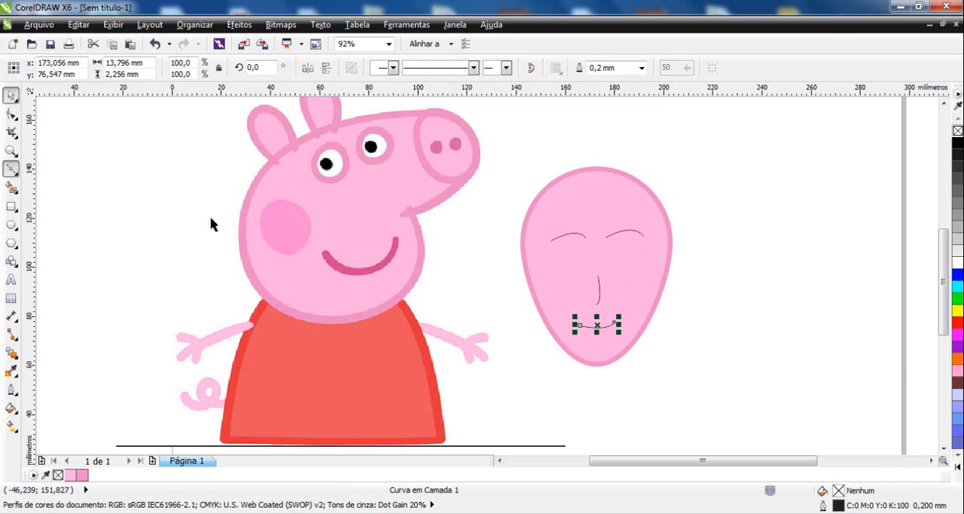
click(684, 287)
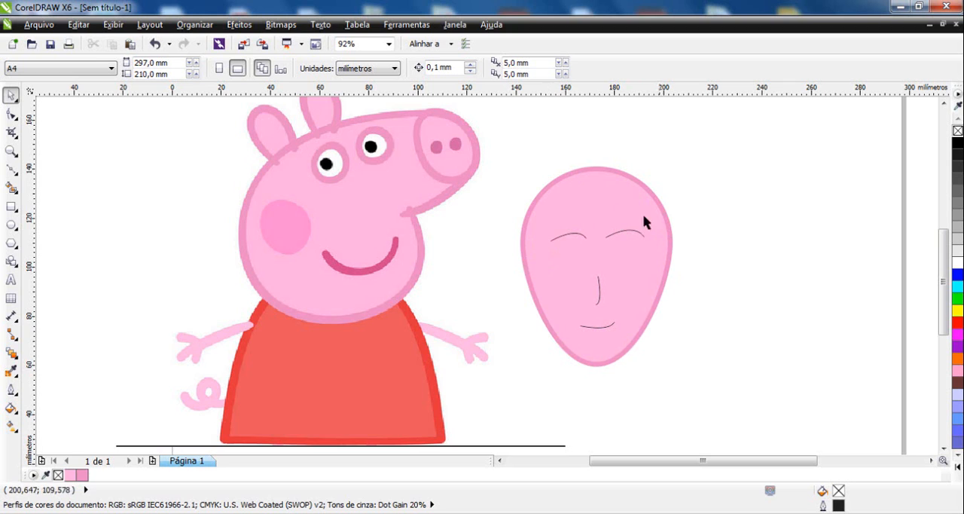
Give the four facial curves a 1.0 mm outline with rounded corners and caps, 25% stretch, 167.5° nib angle, behind fill and scaling with image.
drag(748, 188, 514, 351)
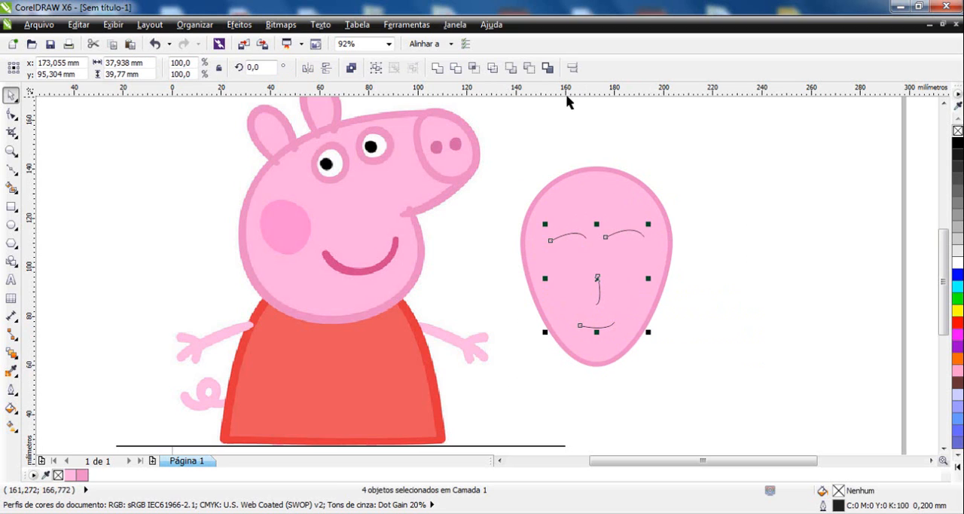
double_click(844, 506)
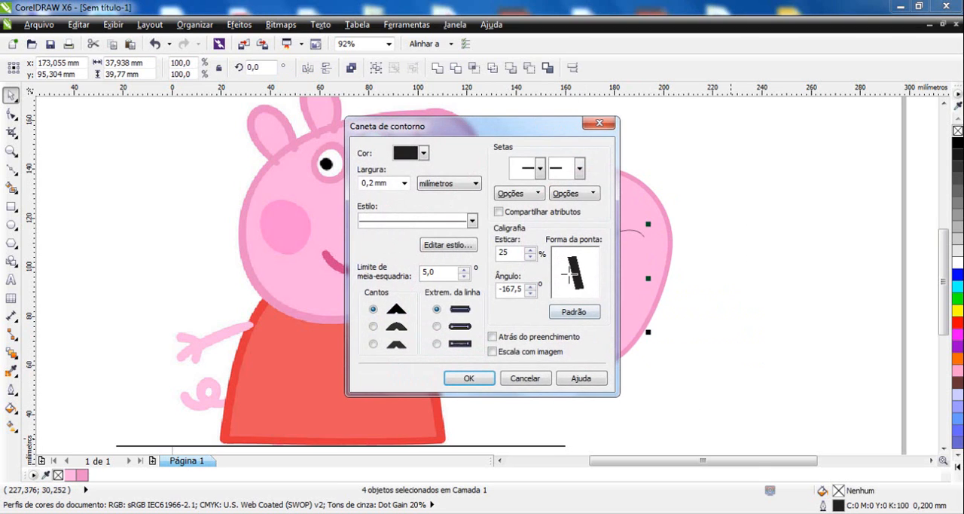
click(404, 183)
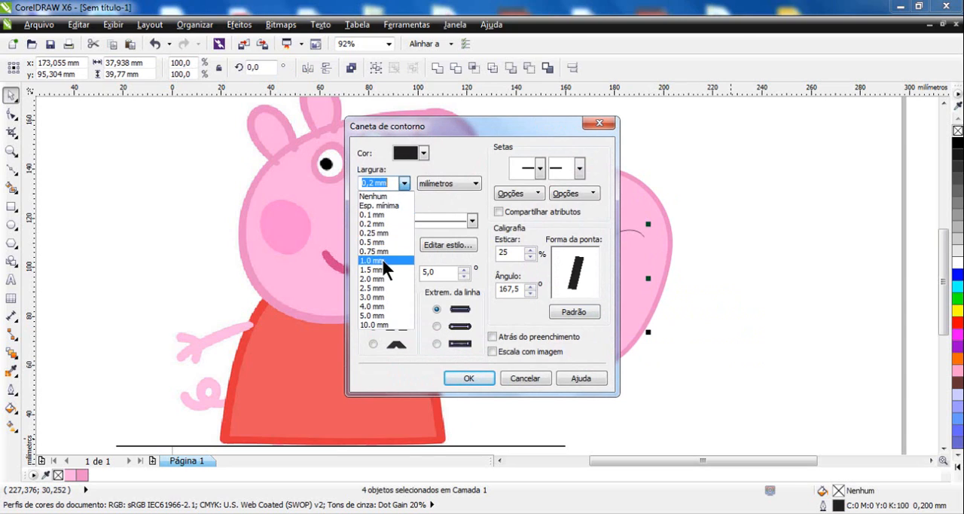
click(382, 259)
click(373, 326)
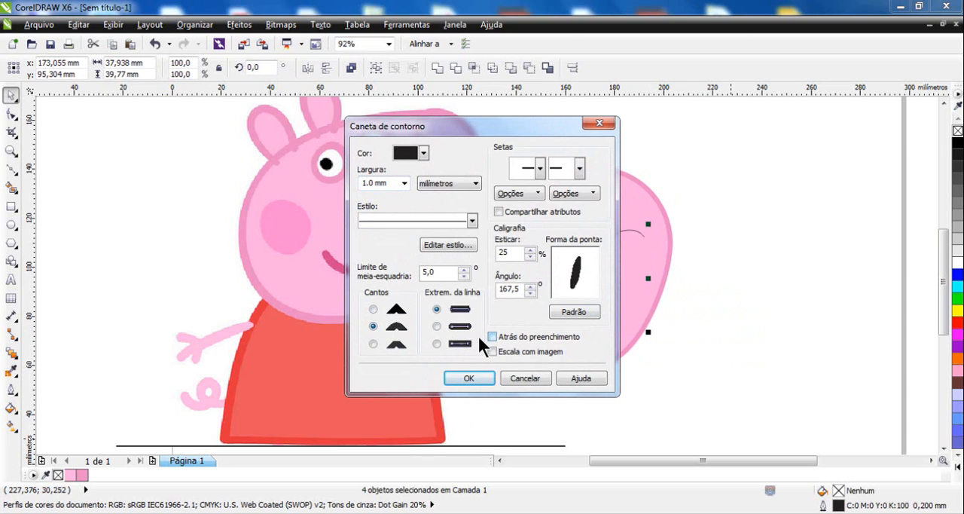
click(437, 326)
click(492, 351)
click(492, 337)
click(469, 378)
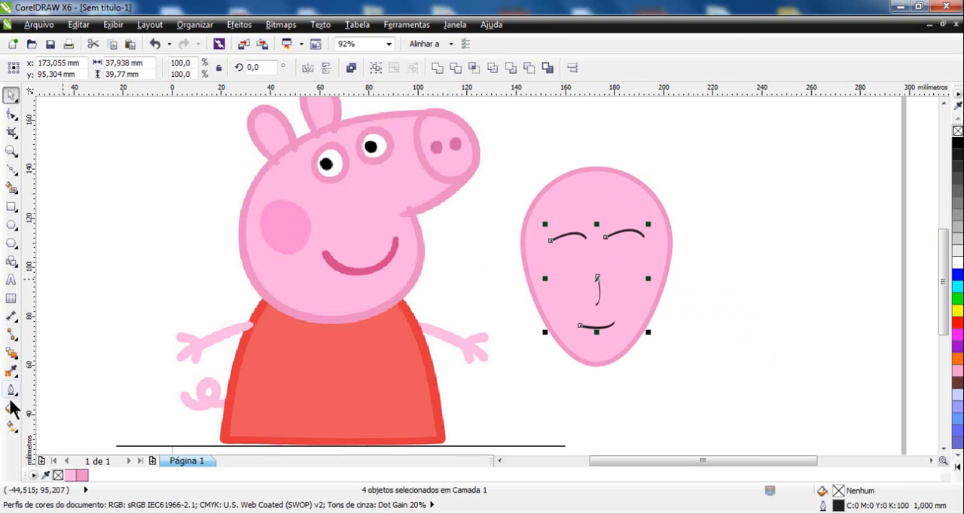
Sample the dark pink #D4458B from the pig's mouth and apply it to the outline of the drawn face's mouth.
click(11, 370)
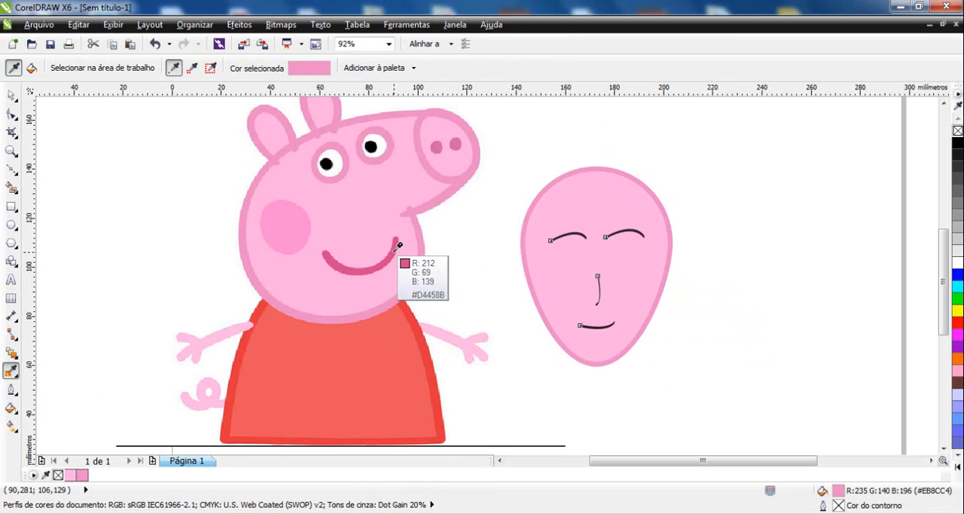
click(391, 253)
click(597, 326)
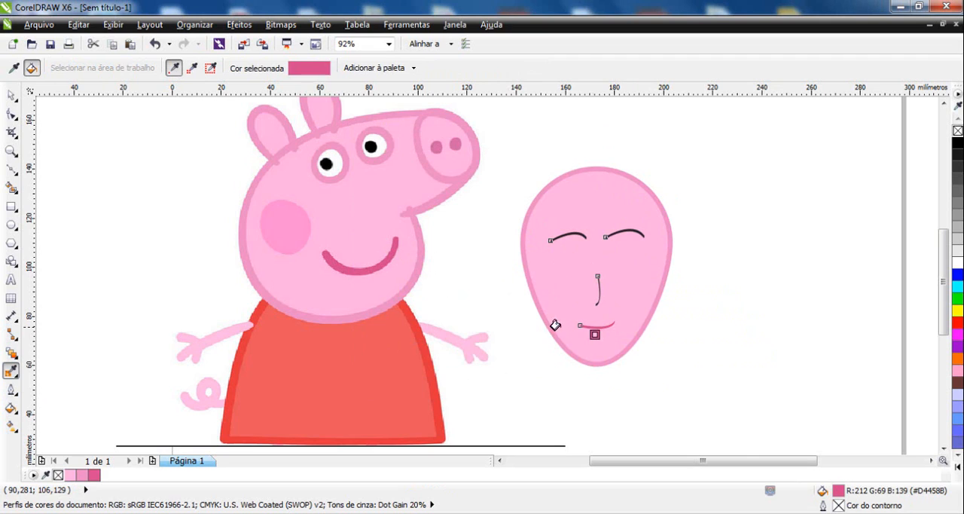
click(11, 96)
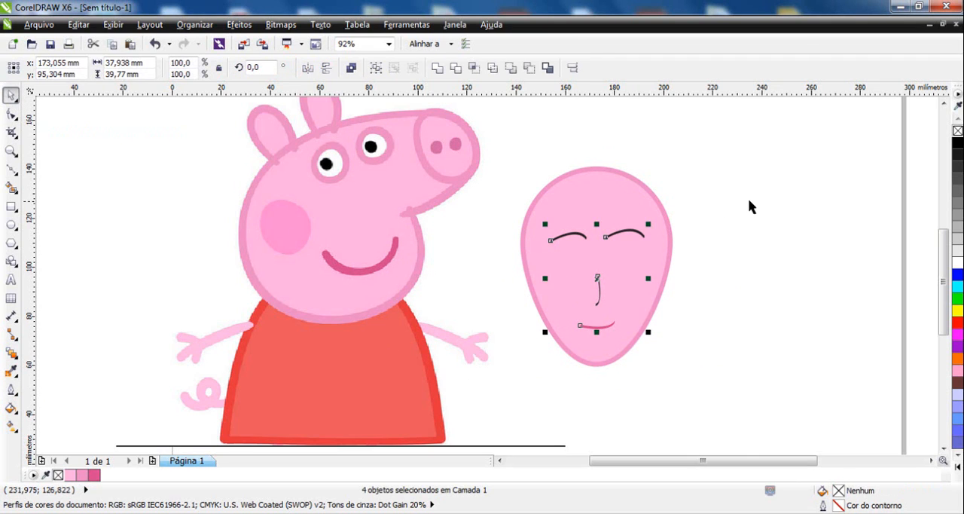
Apply the dark pink #D4458B outline to all four facial curves and move both closed eyes slightly down the face.
drag(749, 205, 512, 359)
click(713, 231)
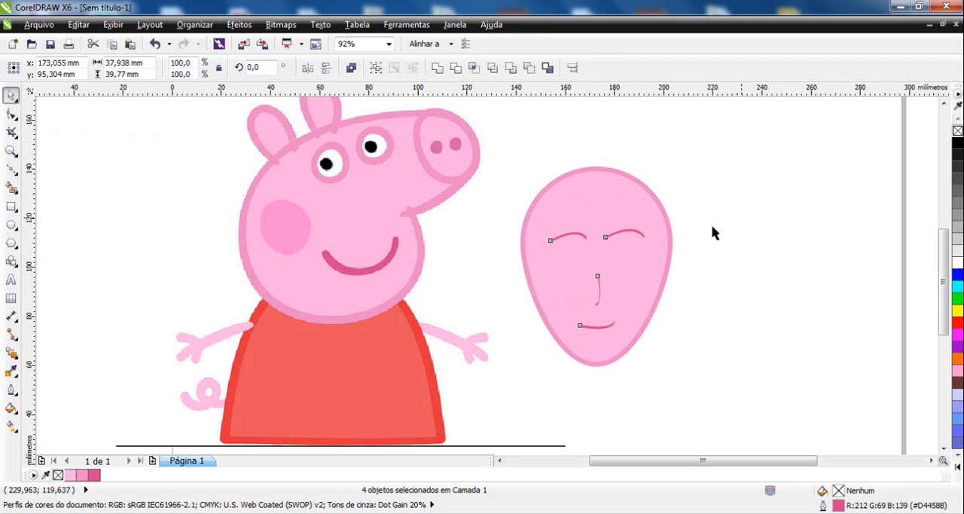
drag(743, 211, 506, 277)
drag(598, 236, 598, 251)
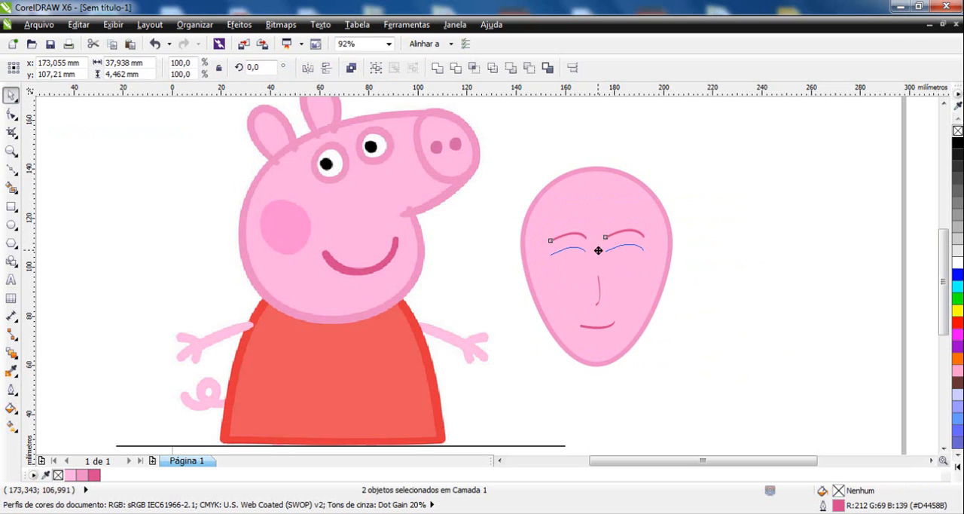
click(735, 306)
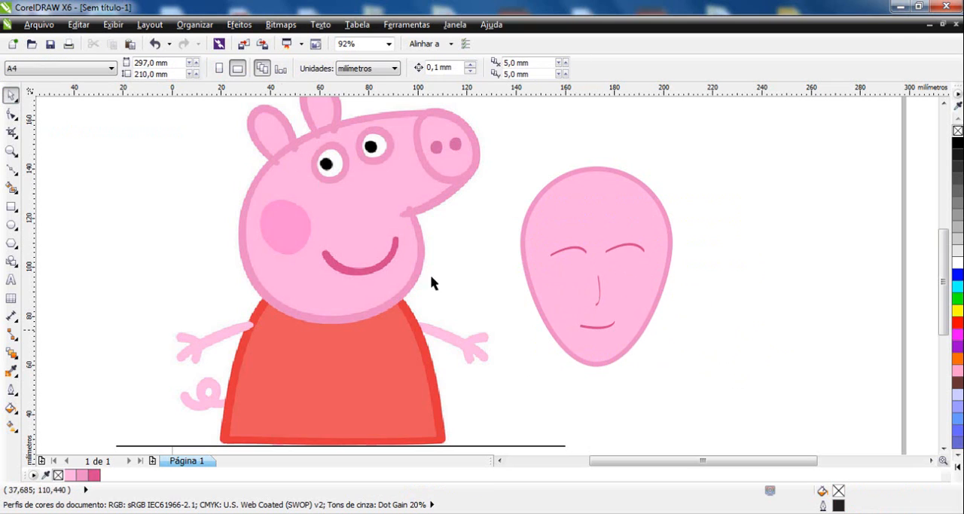
Compare the edge of the pig's bitmap mouth with the edge of the drawn face's vector eye curve at high magnification.
key(F2)
drag(382, 236, 403, 251)
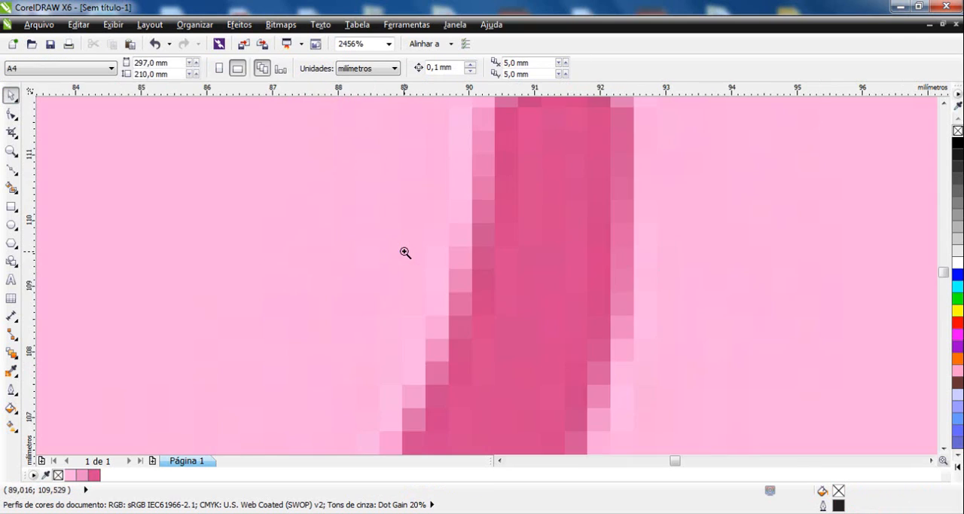
key(F2)
right_click(476, 250)
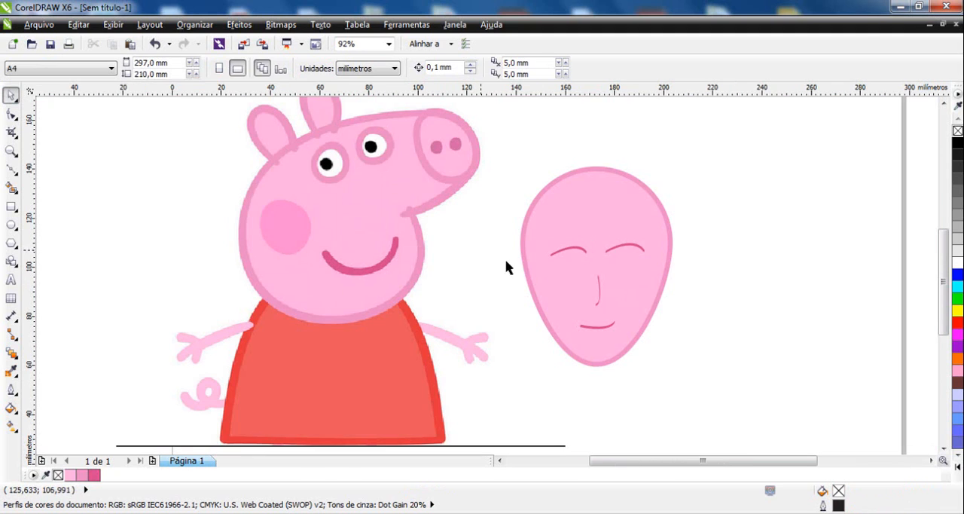
key(F2)
drag(565, 229, 592, 273)
key(F2)
drag(374, 197, 491, 271)
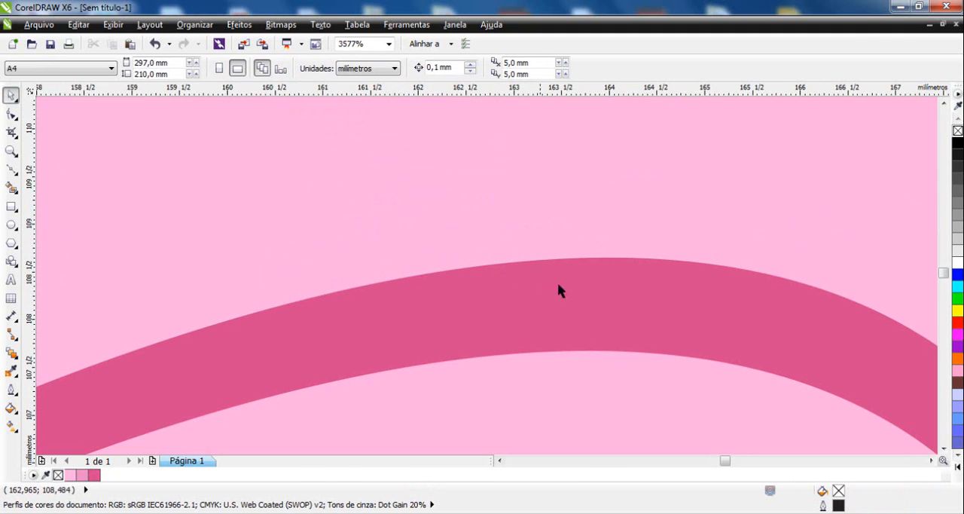
key(F2)
drag(558, 234, 658, 300)
key(F2)
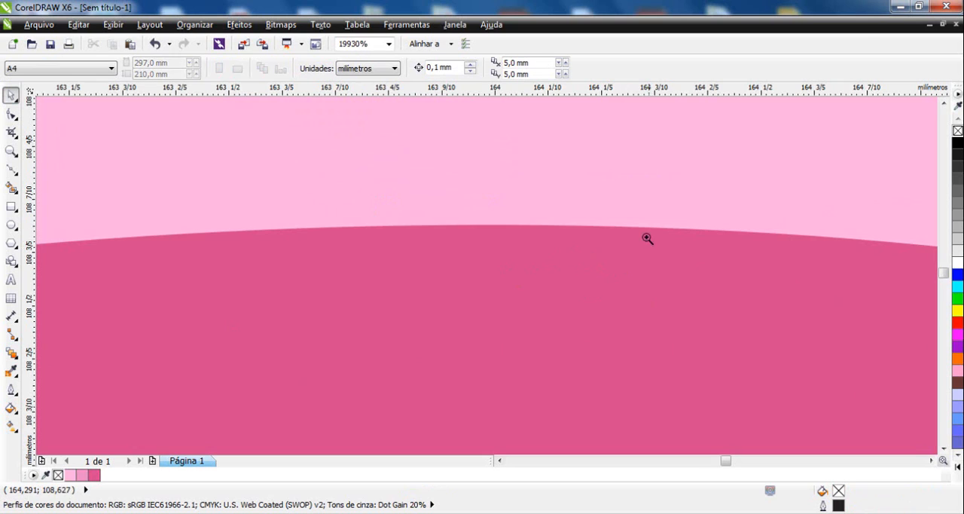
right_click(646, 237)
key(F2)
right_click(548, 255)
key(F2)
right_click(546, 229)
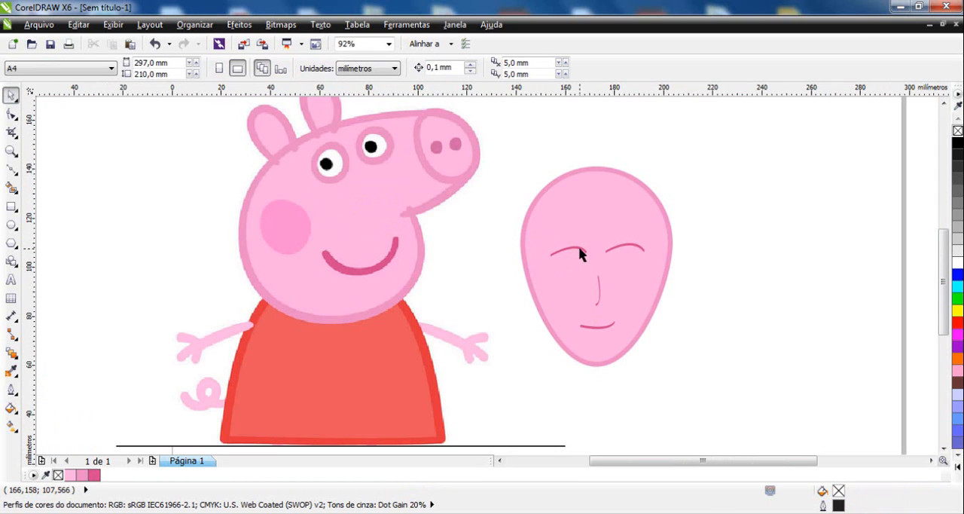
Try reshaping the egg-shaped face by moving its two side nodes outward and its top node upward.
click(578, 210)
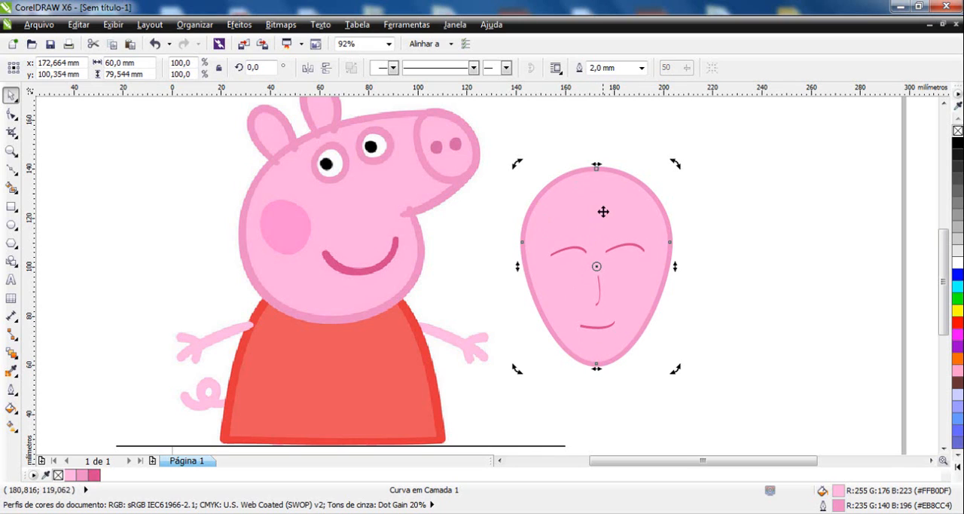
key(F10)
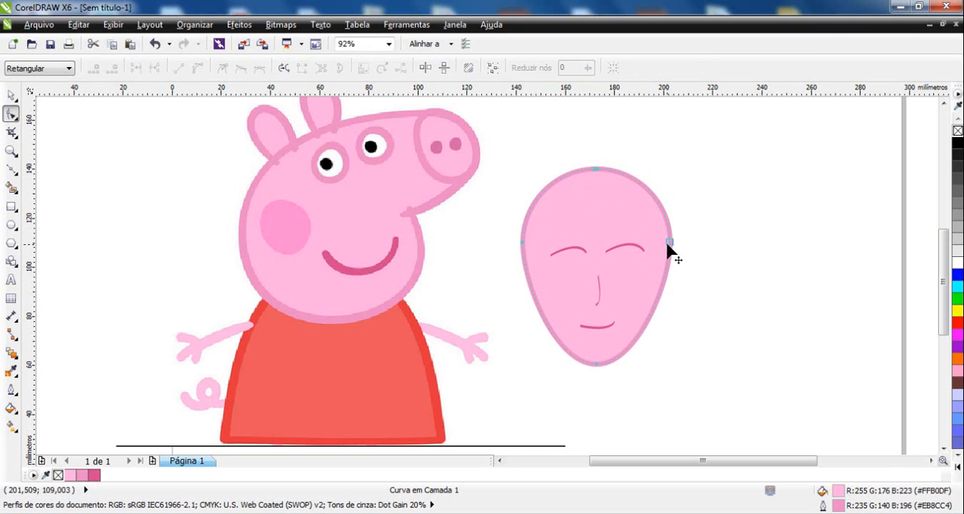
drag(668, 248, 681, 243)
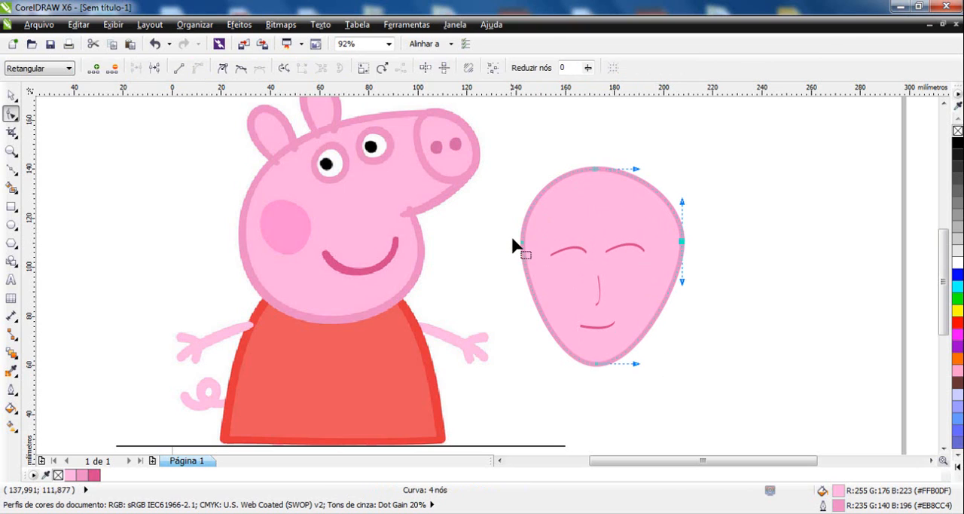
drag(521, 241, 505, 242)
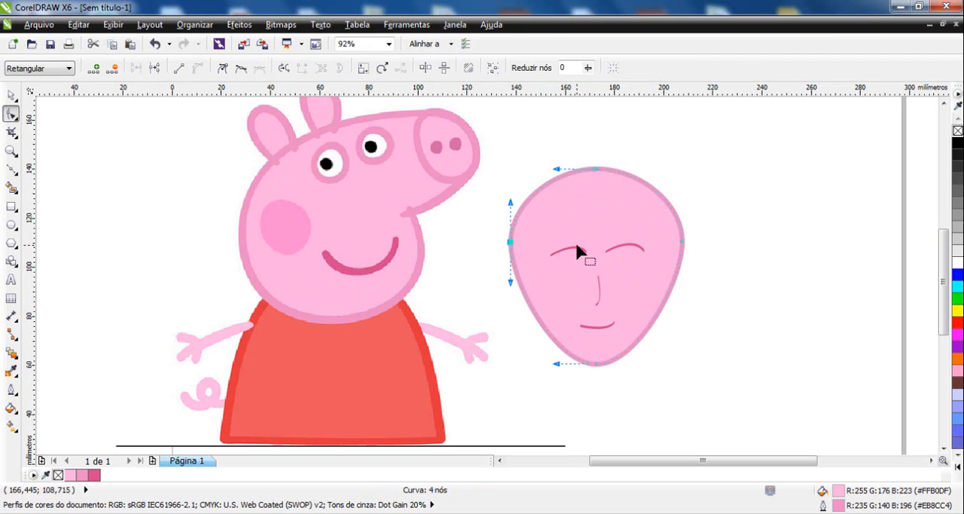
click(592, 167)
drag(593, 165, 595, 138)
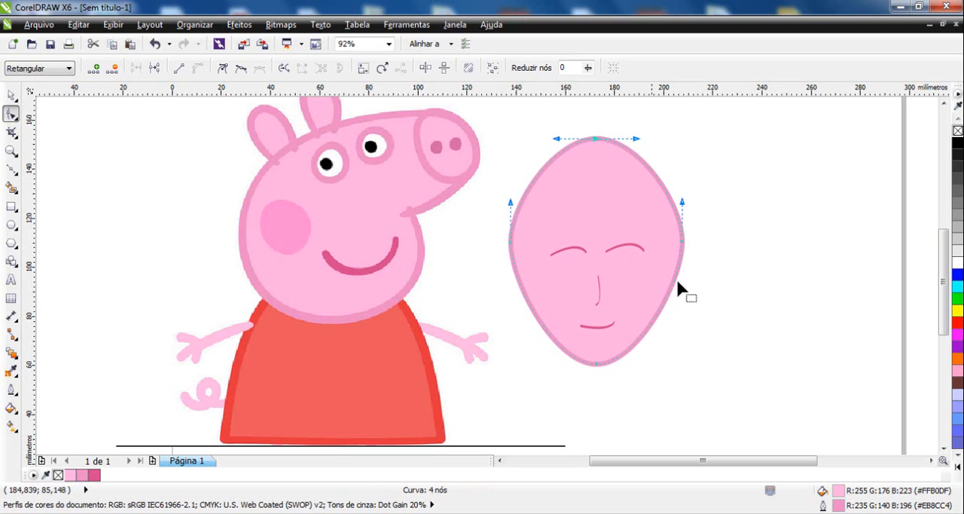
Undo the three node moves on the egg-shaped face.
key(ctrl+z)
key(ctrl+z)
key(ctrl+z)
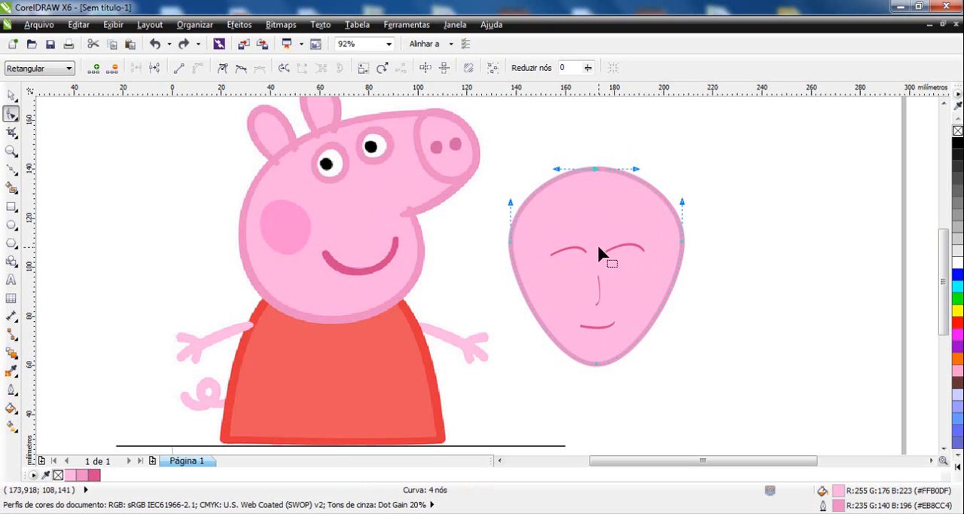
Mirror the drawn face's mouth curve vertically to turn the smile into a frown.
click(11, 95)
click(598, 325)
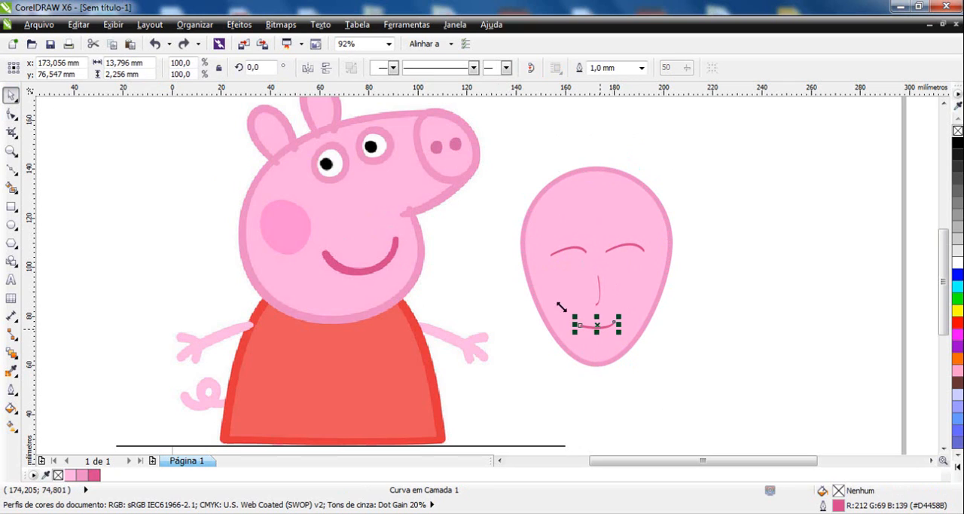
click(325, 67)
click(749, 323)
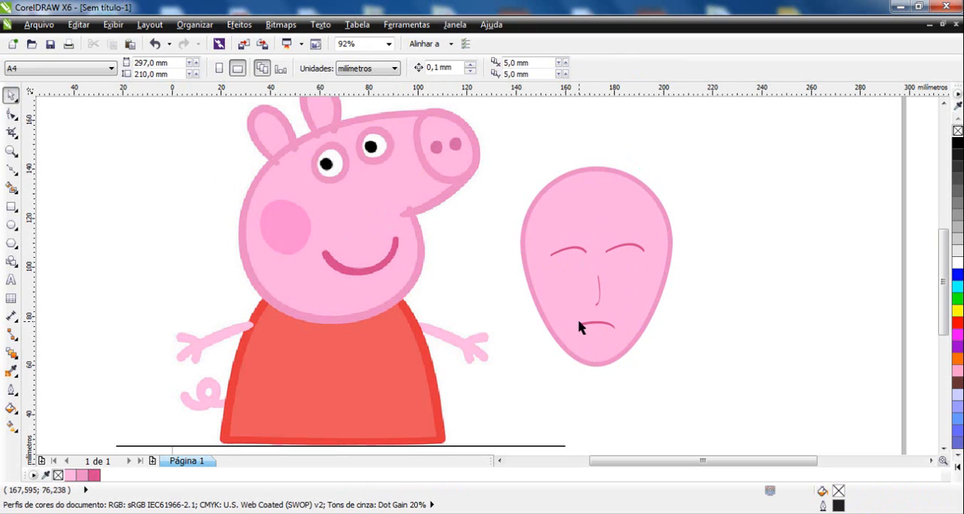
click(12, 168)
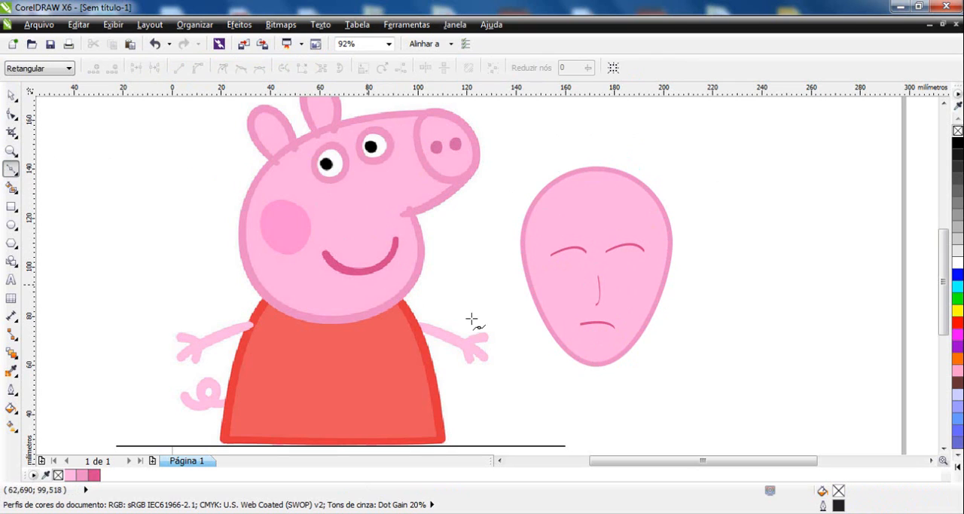
click(12, 95)
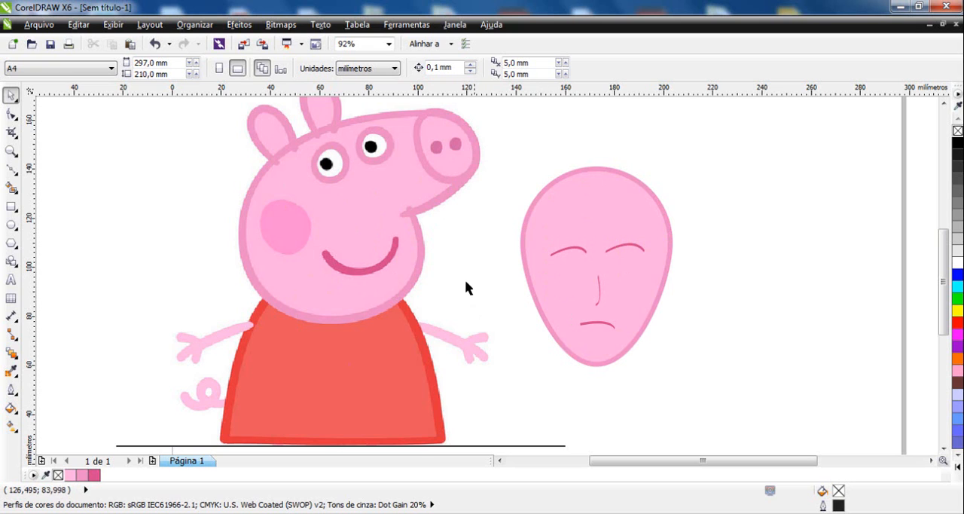
scroll(461, 281, down, 3)
scroll(595, 351, up, 3)
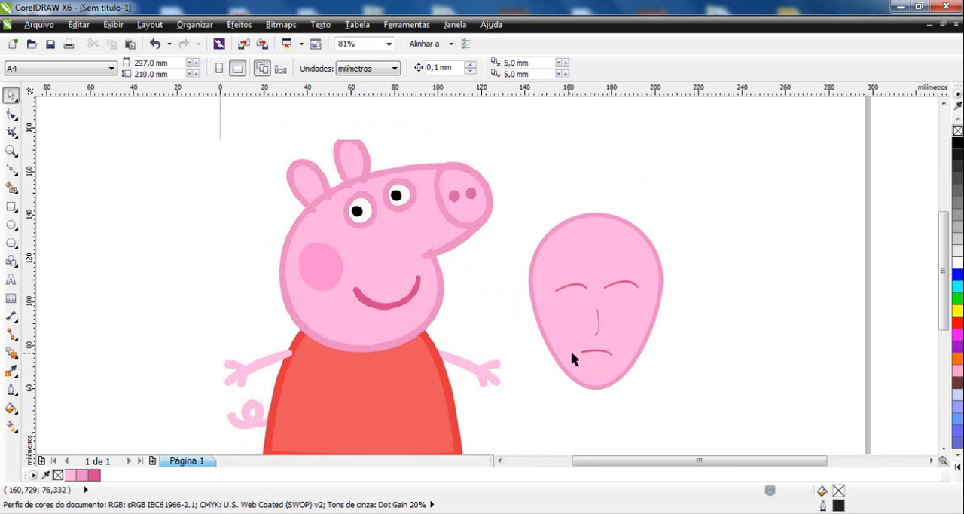
Delete the eye, nose and mouth curves from the egg-shaped face.
drag(418, 292, 337, 241)
drag(683, 250, 507, 404)
key(Delete)
Inspect the pig's bitmap outline beside the vector egg up close, and move the pig bitmap about 18 mm left and 7 mm up.
click(359, 286)
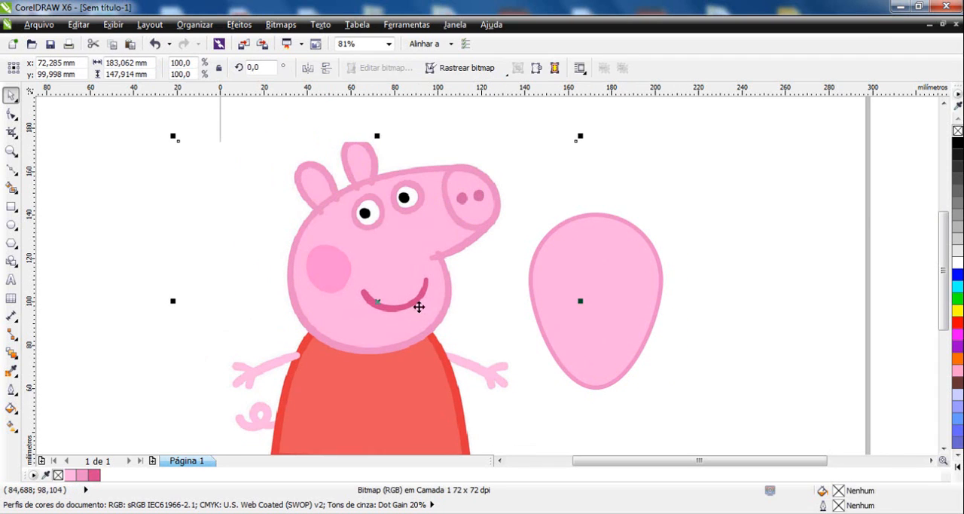
key(z)
drag(409, 226, 575, 304)
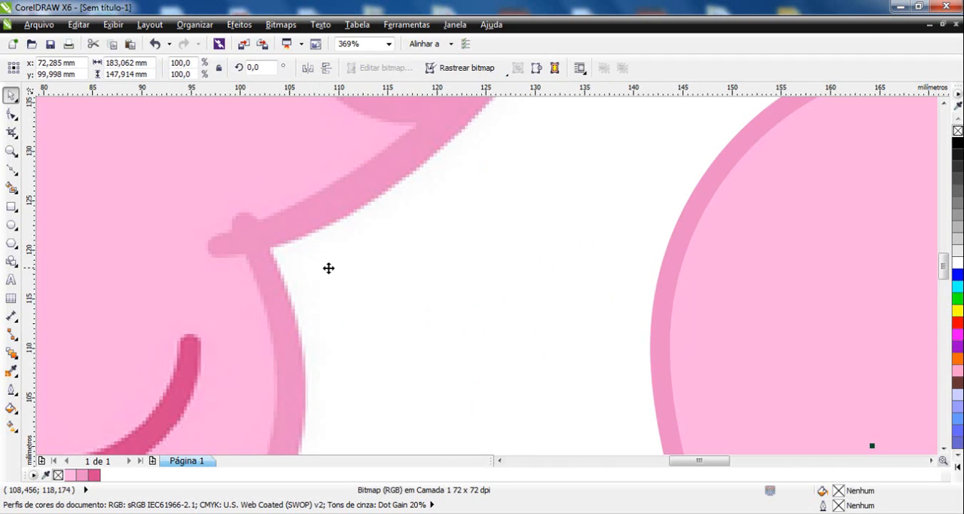
key(F2)
right_click(434, 277)
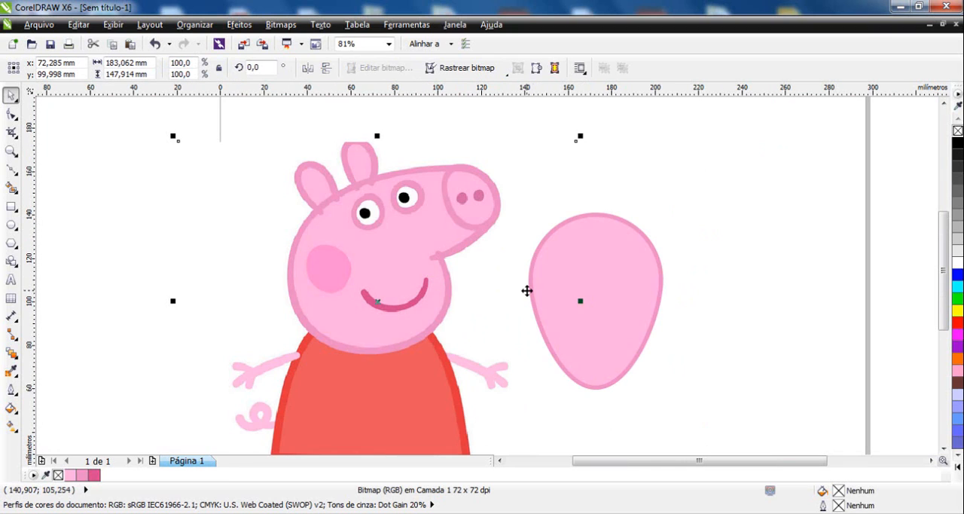
drag(409, 267, 369, 251)
Duplicate the pink egg to its upper right and give the copy a cyan #00FFFF fill and a black outline.
click(614, 288)
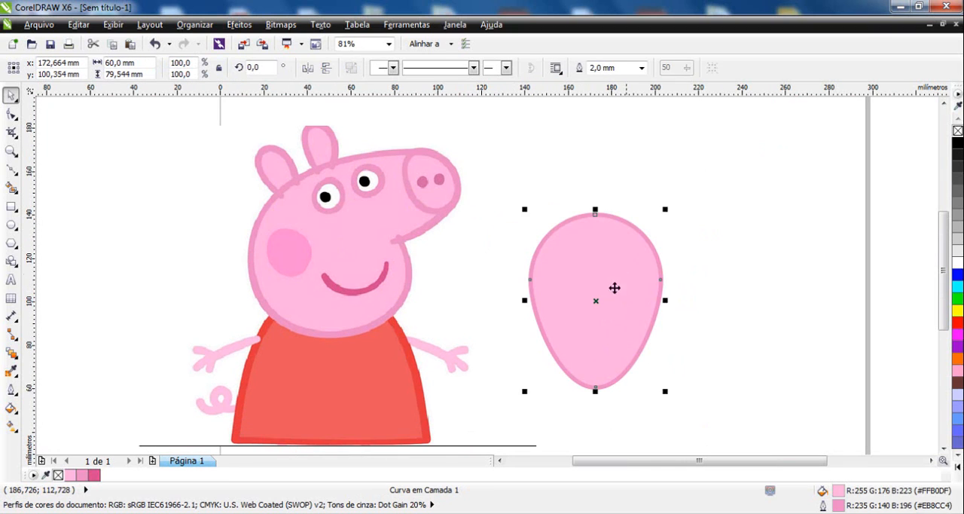
drag(615, 288, 746, 198)
right_click(746, 198)
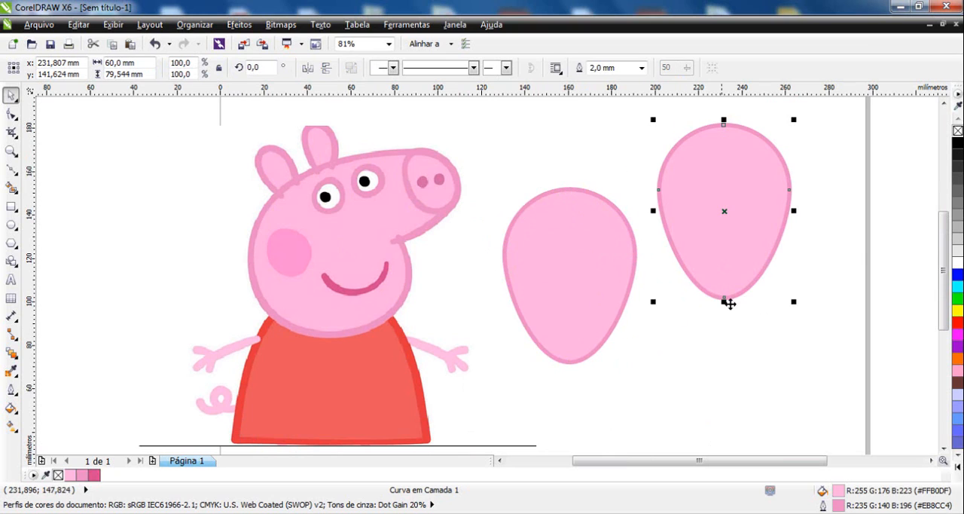
click(958, 287)
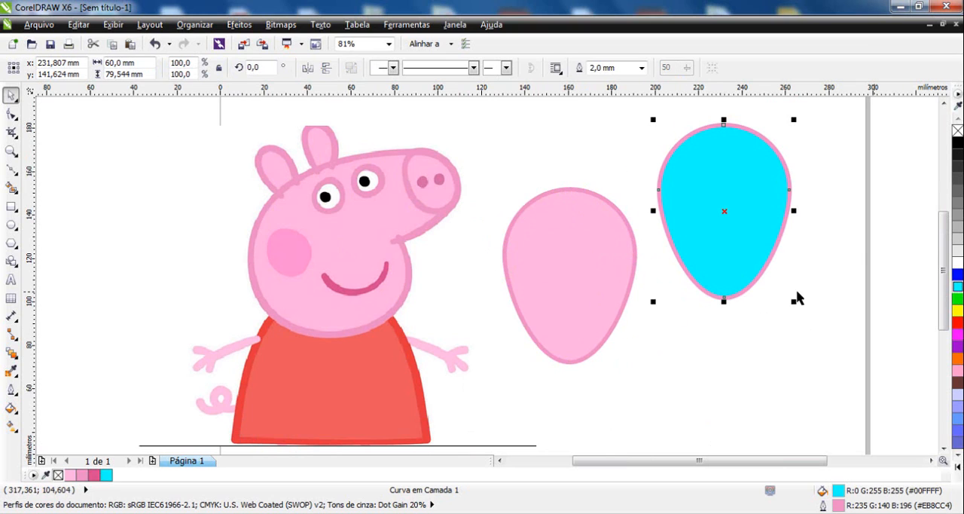
right_click(957, 143)
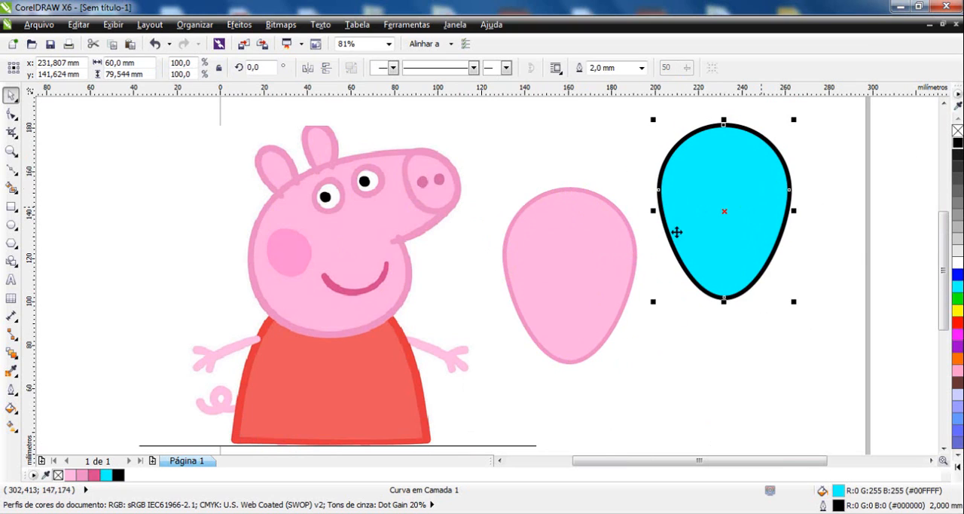
Apply a linear transparency to the cyan egg, fading from its upper-right edge toward its lower left.
click(15, 372)
click(83, 445)
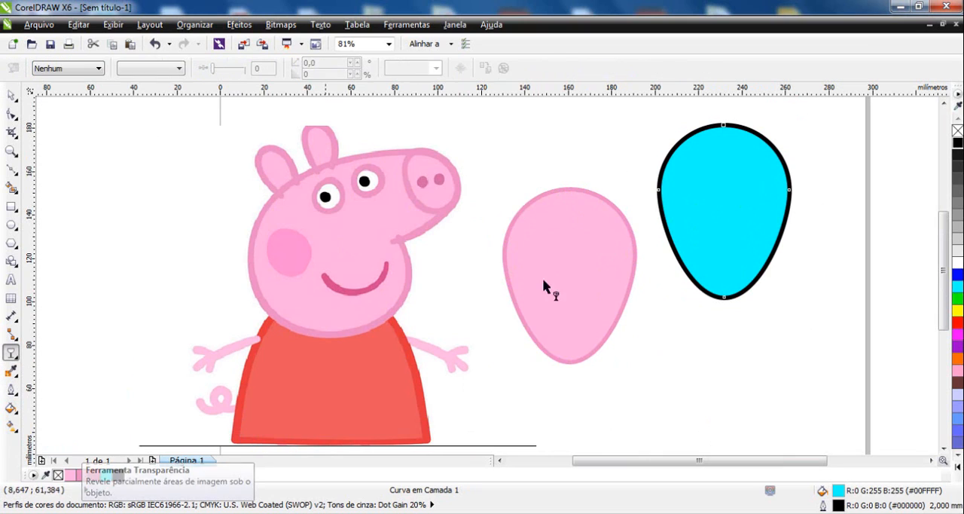
drag(780, 157, 673, 218)
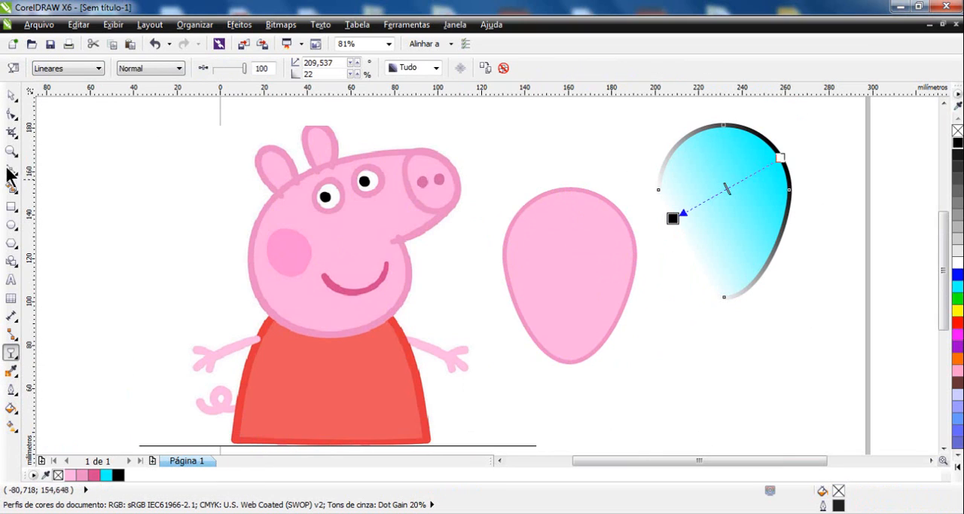
Move the semi-transparent cyan egg so it partly overlaps the upper right of the pink egg.
click(11, 97)
drag(749, 178, 641, 218)
click(693, 218)
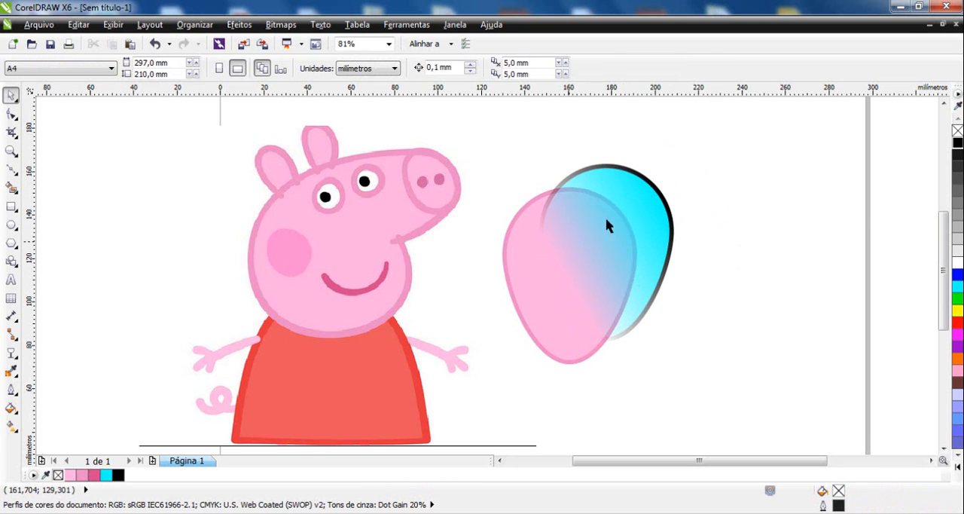
drag(638, 211, 629, 200)
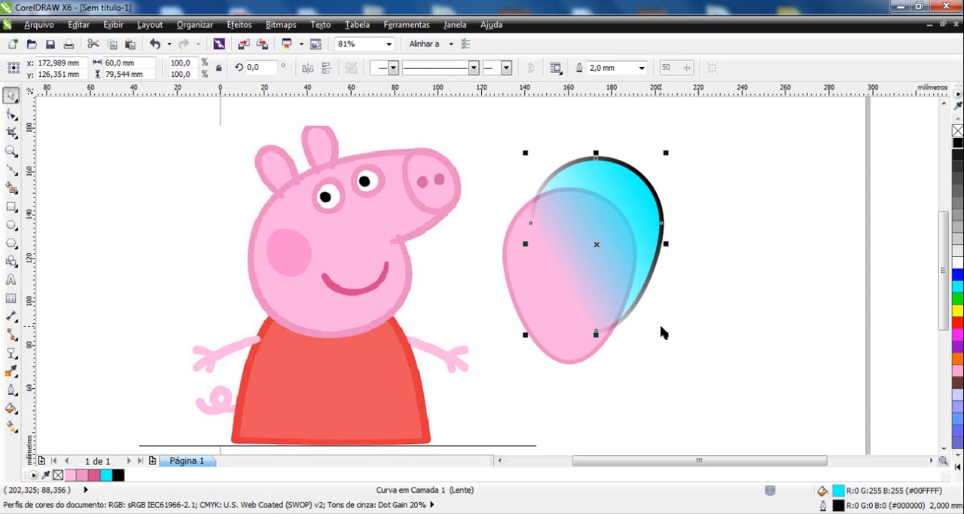
click(729, 336)
drag(745, 351, 517, 155)
drag(668, 205, 479, 344)
click(490, 163)
click(532, 240)
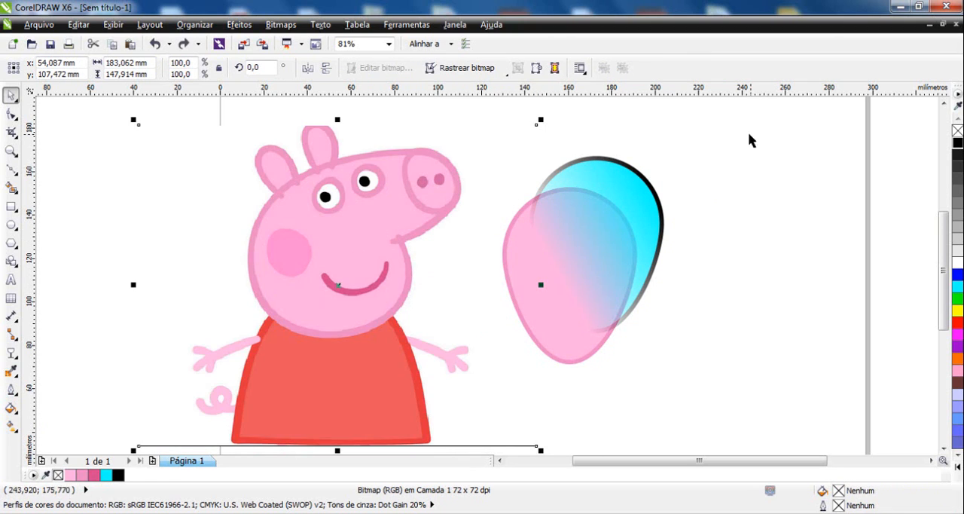
drag(751, 140, 478, 404)
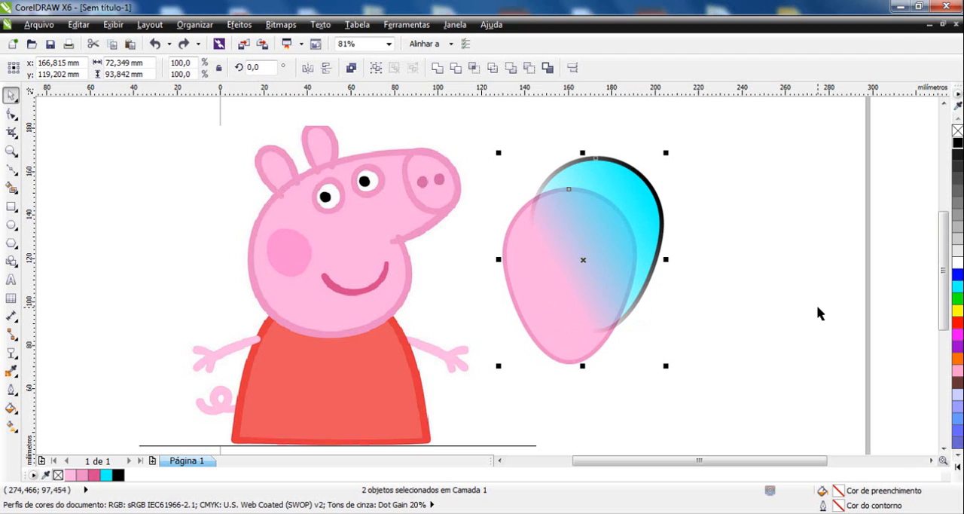
Convert both overlapping eggs into one bitmap at 300 dpi in CMYK colour (32 bit) with anti-aliasing and a transparent background.
drag(738, 119, 486, 398)
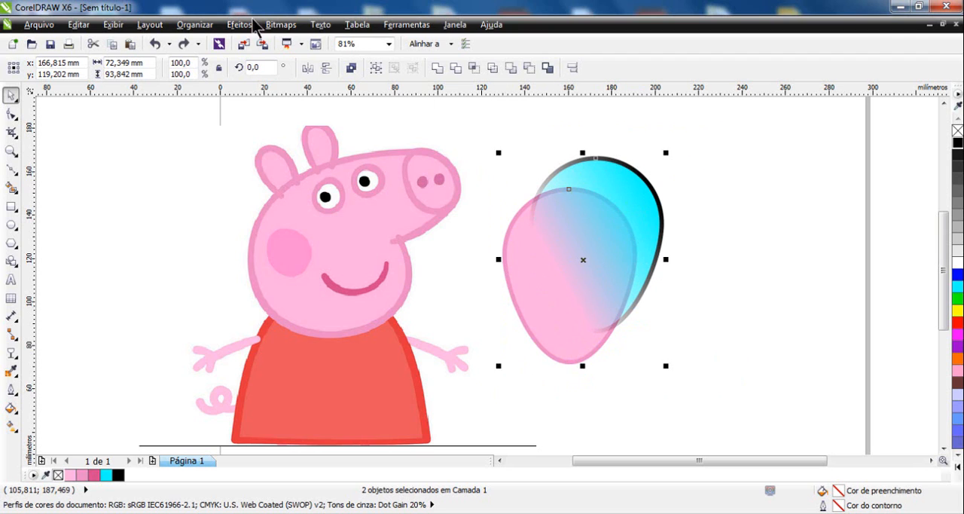
click(279, 24)
click(304, 36)
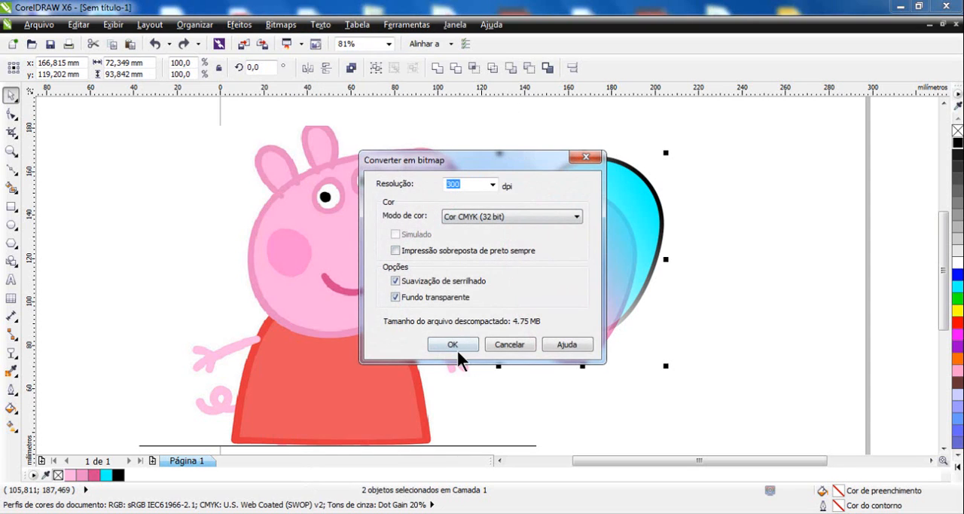
click(453, 343)
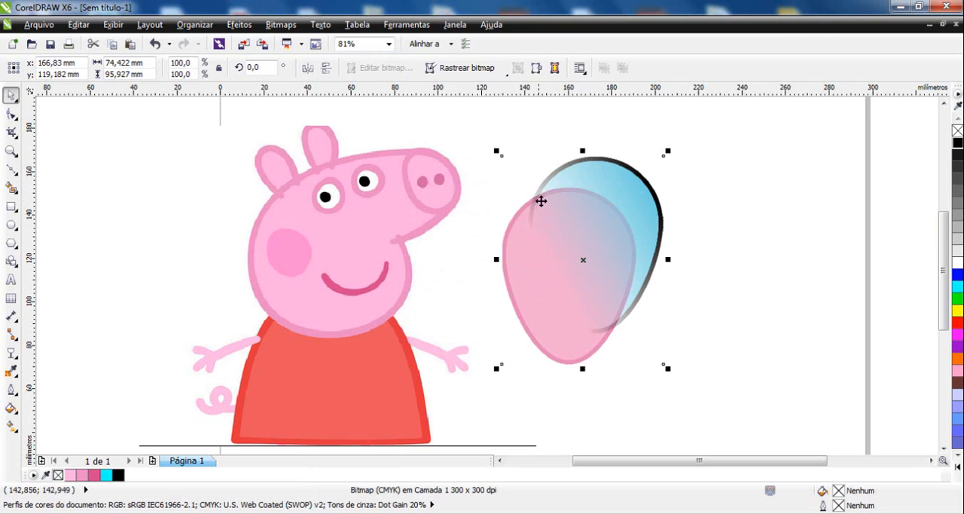
Undo the CMYK conversion and convert both eggs into a 300 dpi bitmap in RGB colour (24 bit) with anti-aliasing and a transparent background.
click(958, 299)
click(280, 24)
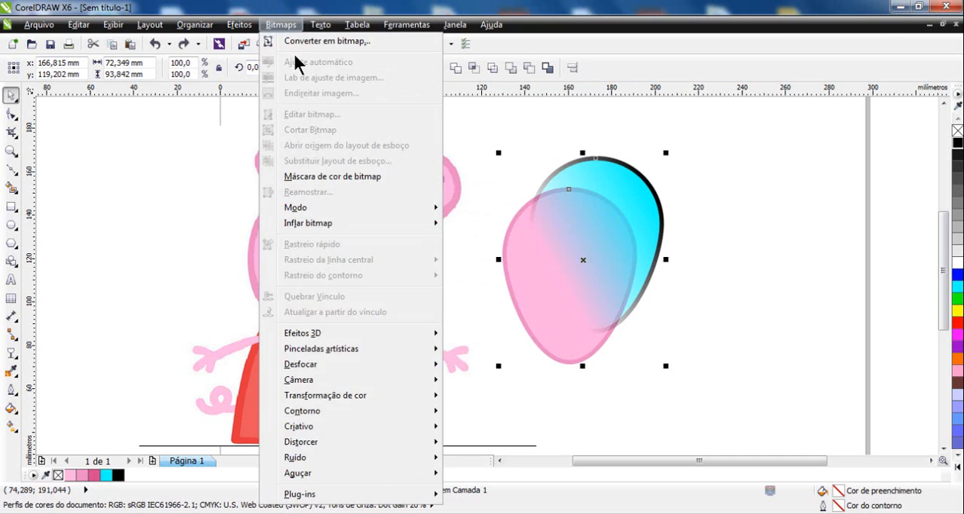
click(324, 42)
click(488, 218)
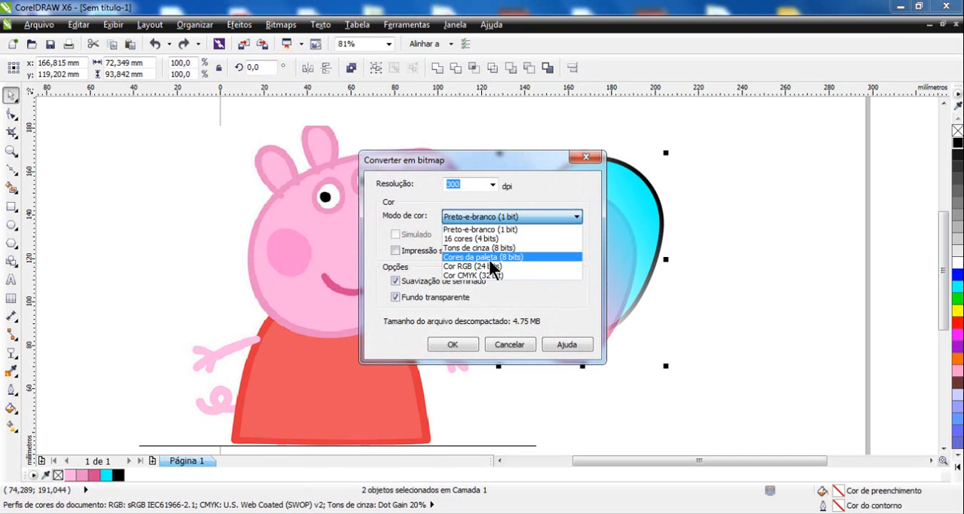
click(492, 266)
click(453, 344)
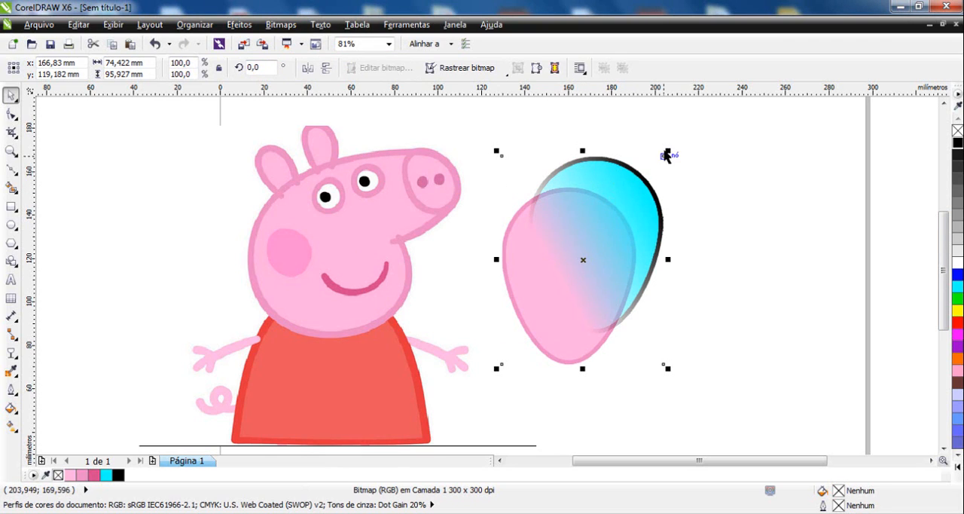
Scale the RGB bitmap of the eggs proportionally to 104.6% and check its nodes with the Shape tool.
drag(667, 151, 676, 141)
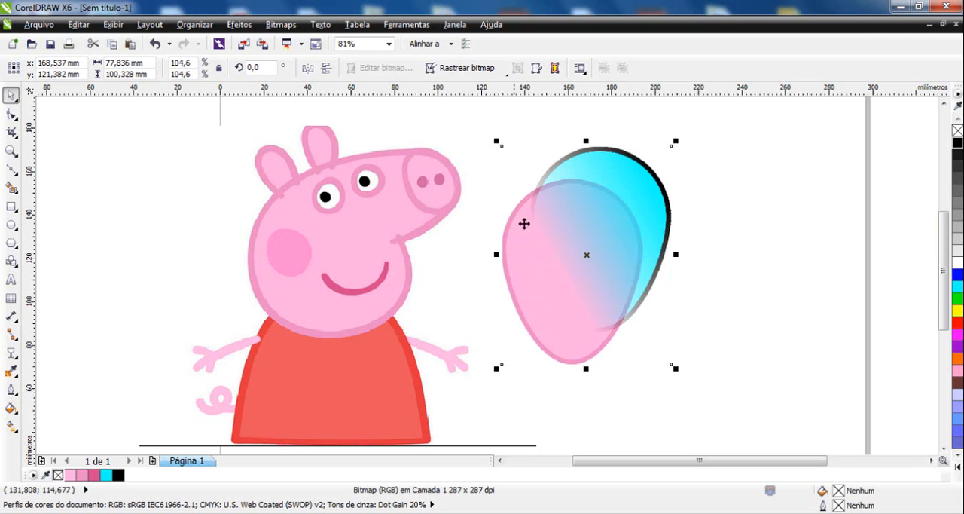
click(11, 113)
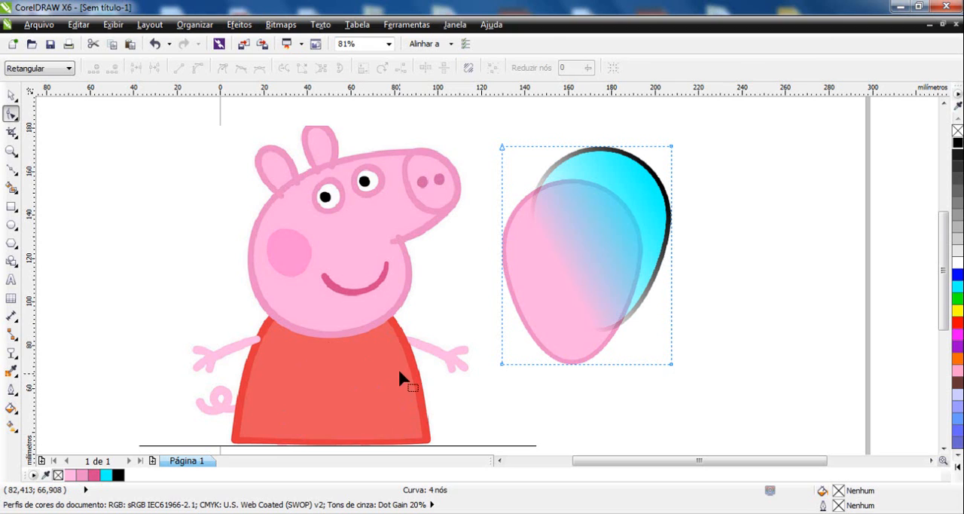
click(12, 95)
click(140, 187)
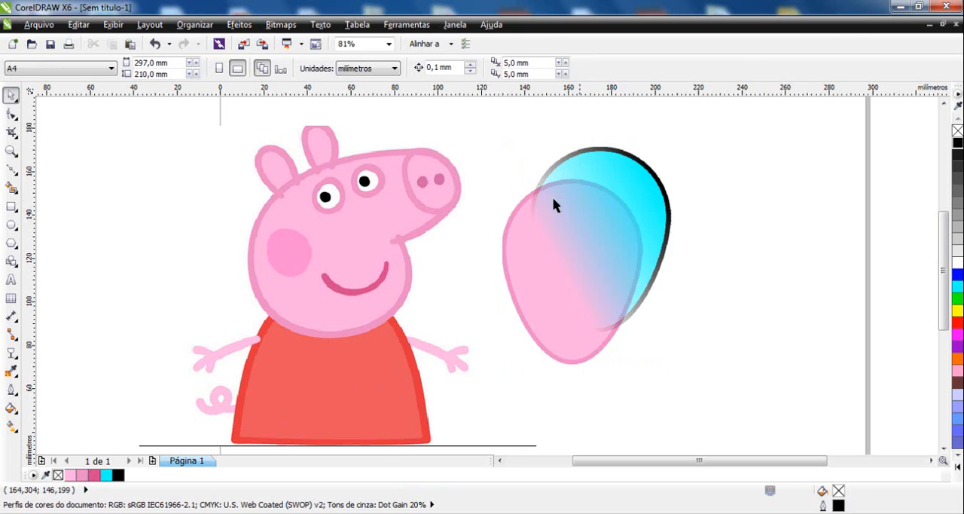
Undo the bitmap's enlargement, its conversion and the last move of the cyan egg.
key(ctrl+z)
key(ctrl+z)
key(ctrl+z)
key(ctrl+z)
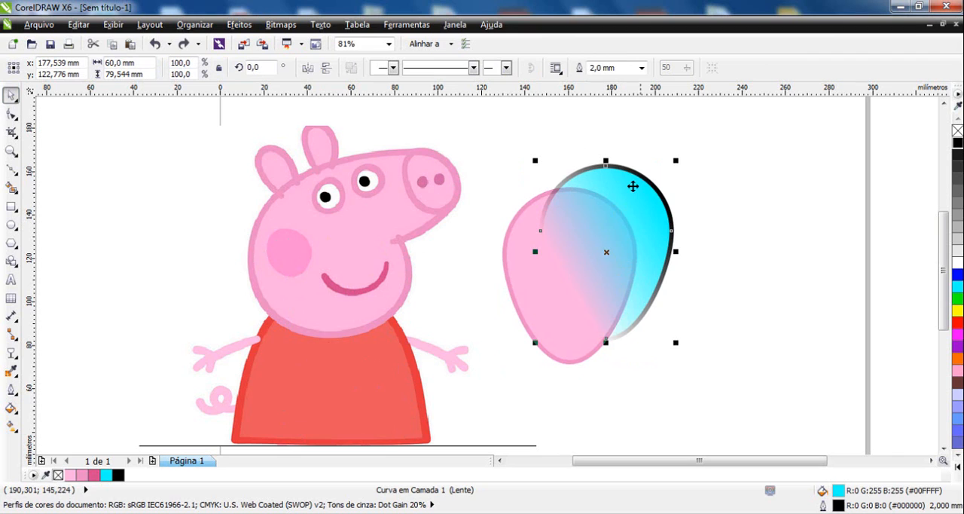
Reshape the cyan egg with the Shape tool, stretching its nodes and lower-right curve outward into a large rounded form.
key(F10)
drag(672, 231, 770, 229)
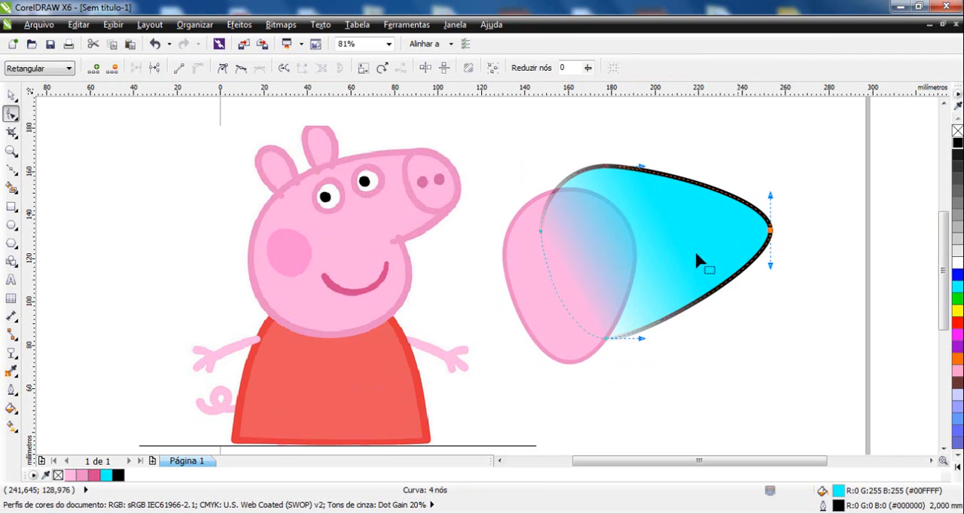
drag(707, 294, 728, 334)
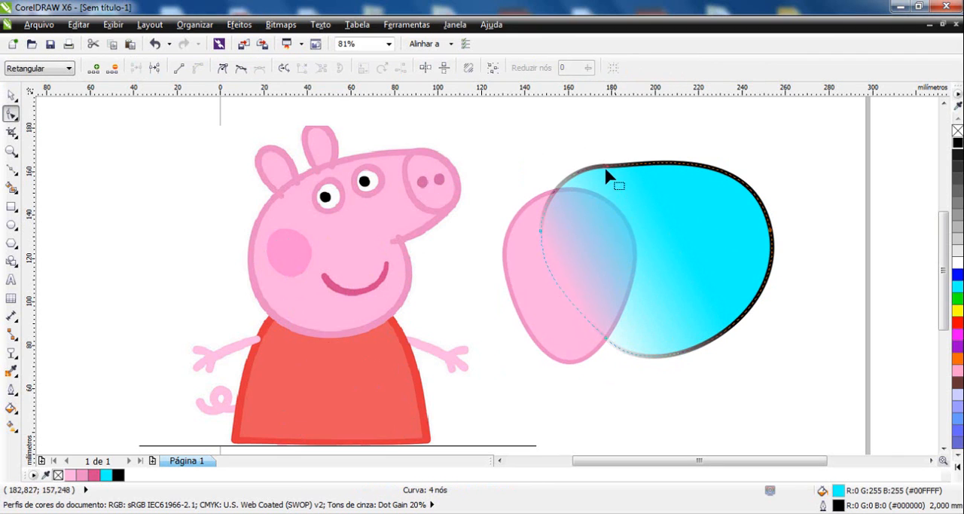
drag(605, 170, 605, 134)
drag(606, 345, 595, 367)
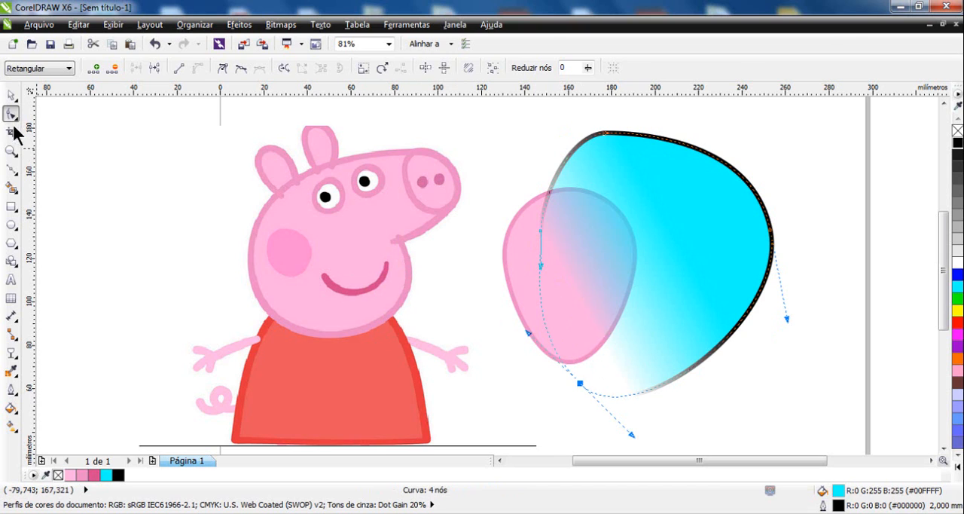
click(10, 95)
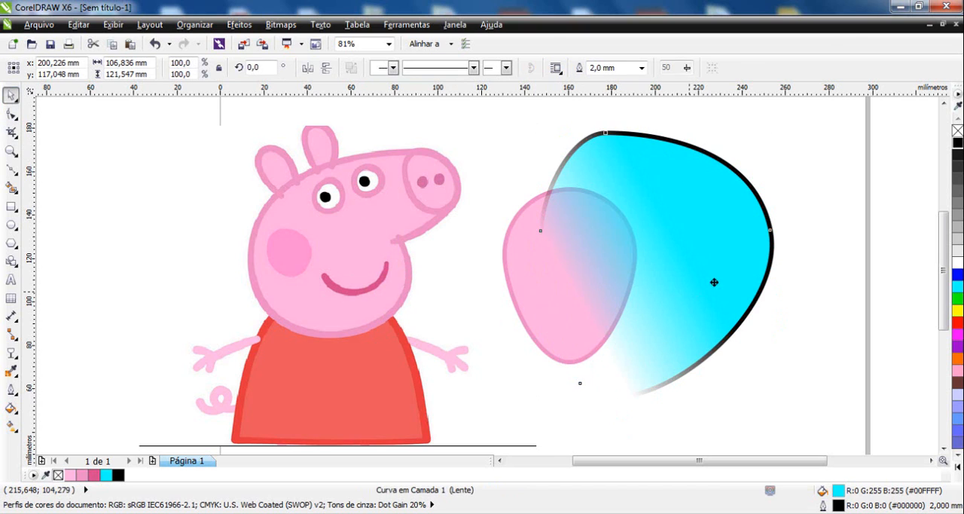
Delete the cyan shape and place a duplicate of the pink egg, scaled to 43.6%, inside the original egg.
key(Delete)
drag(595, 264, 632, 267)
right_click(633, 268)
drag(696, 339, 566, 268)
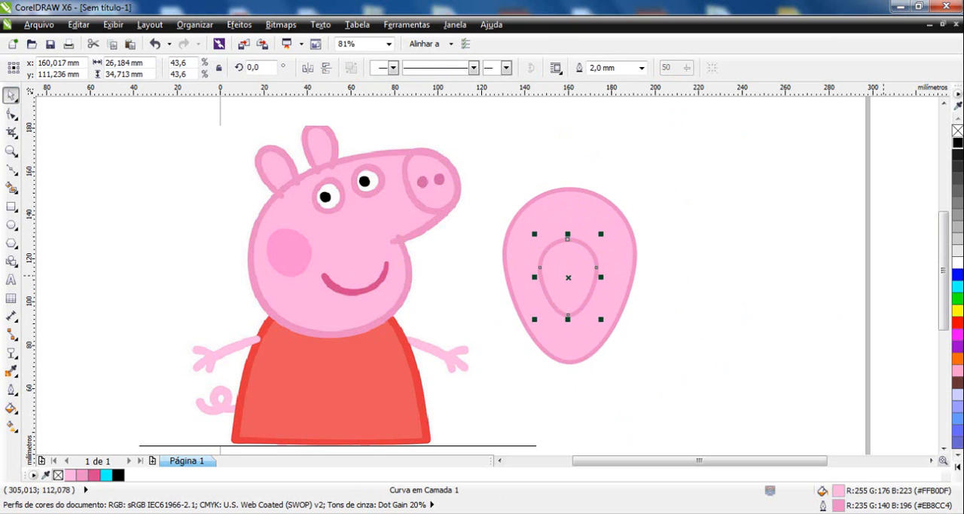
Fill the small inner egg with the darker pink #EB8CC4 and reposition it slightly lower inside the outer egg.
click(957, 143)
click(652, 299)
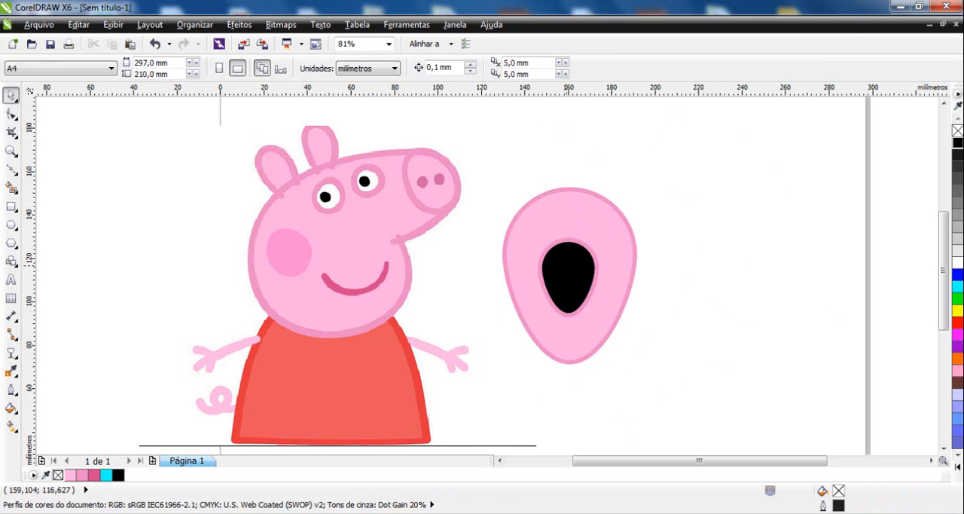
click(566, 265)
drag(836, 507, 569, 250)
click(656, 277)
click(575, 252)
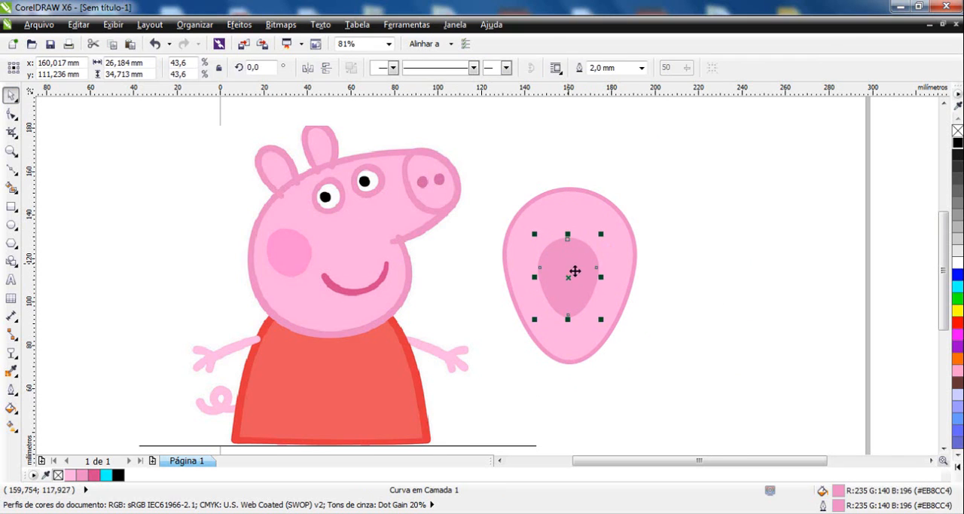
drag(555, 278, 656, 171)
drag(675, 169, 580, 280)
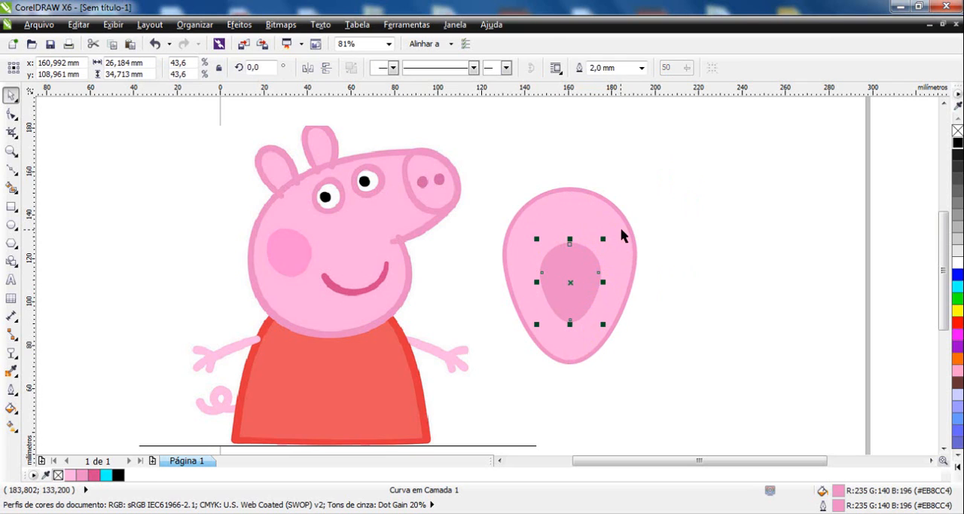
Lower both side nodes of the outer pink egg together so its widest part sits near the base.
click(563, 210)
key(F10)
drag(489, 244, 634, 302)
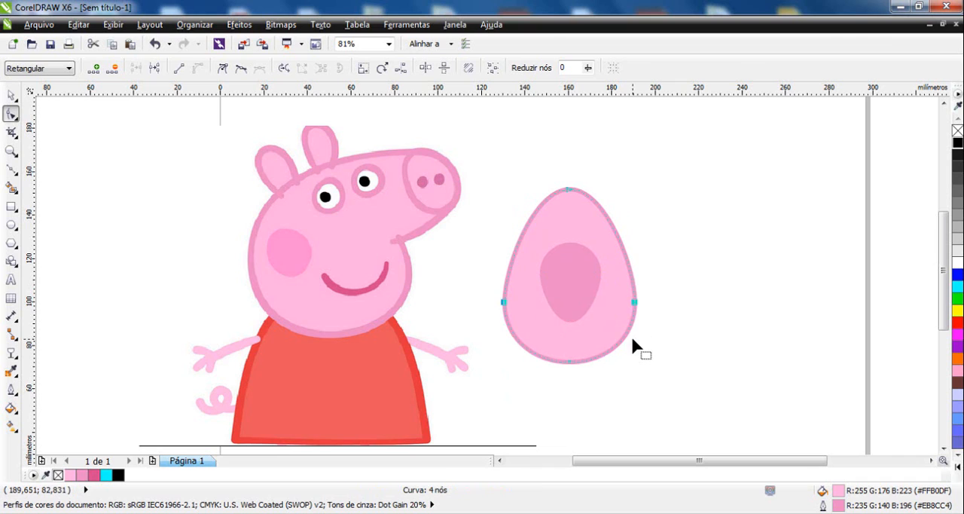
Draw a tall, curved wing-like outline starting and ending on the outer egg's upper-left edge.
click(11, 168)
click(520, 241)
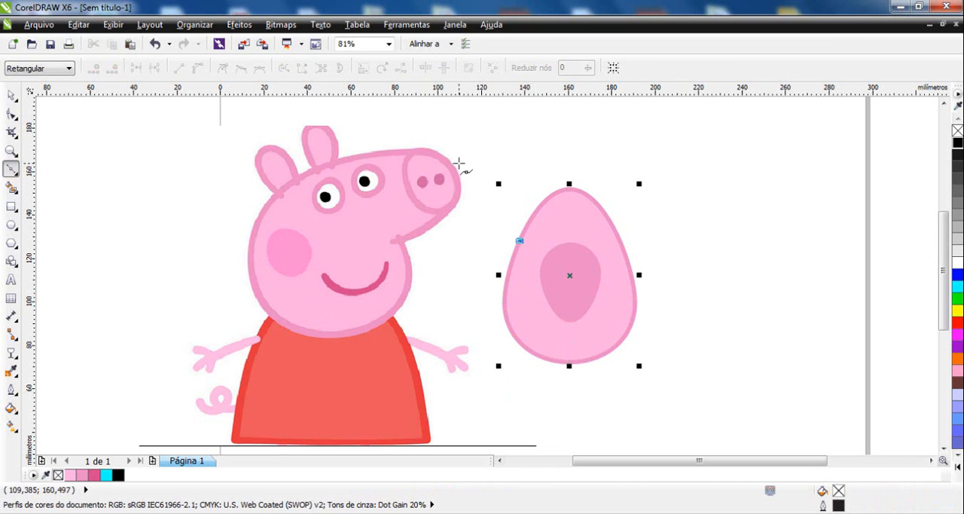
drag(459, 164, 520, 192)
click(525, 226)
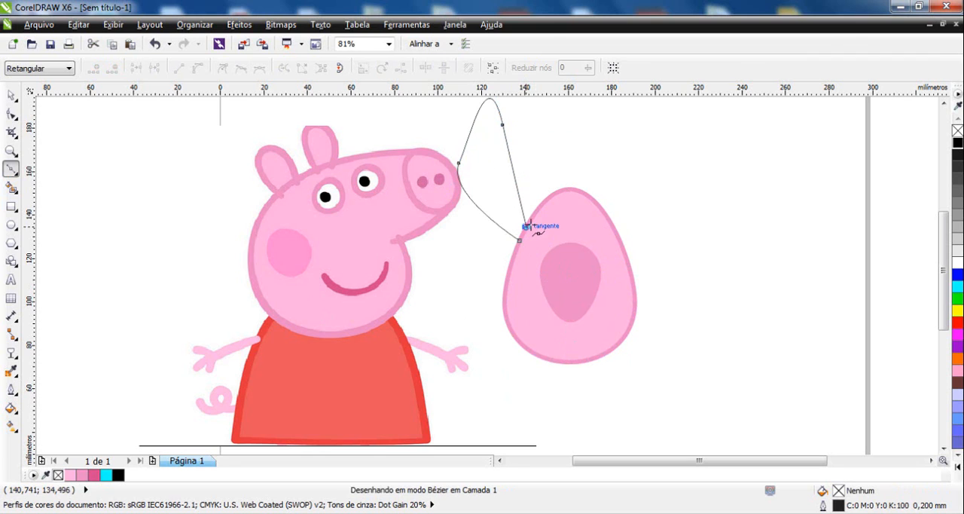
Draw a rounded wing-like outline starting and ending on the outer egg's upper-right edge, and deselect it.
click(604, 212)
click(668, 130)
drag(729, 168, 708, 220)
drag(651, 242, 609, 226)
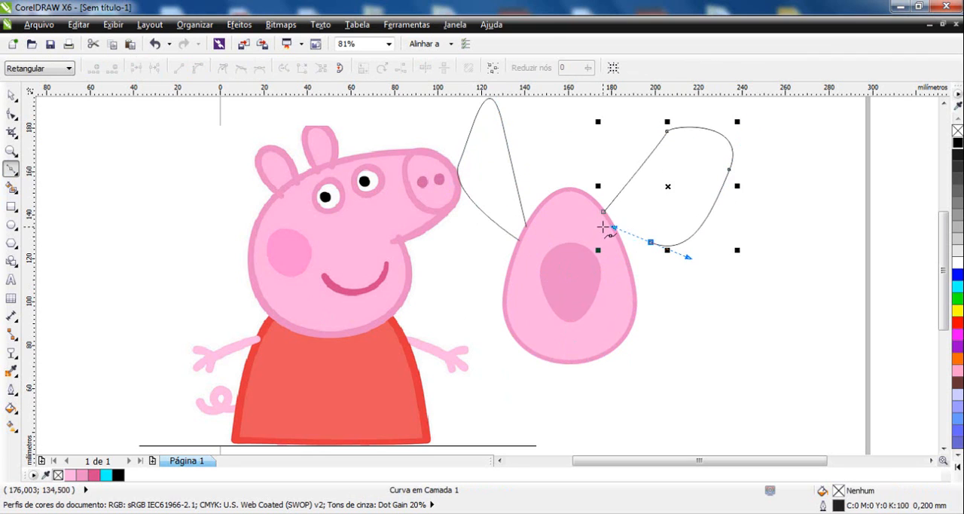
click(613, 225)
click(12, 95)
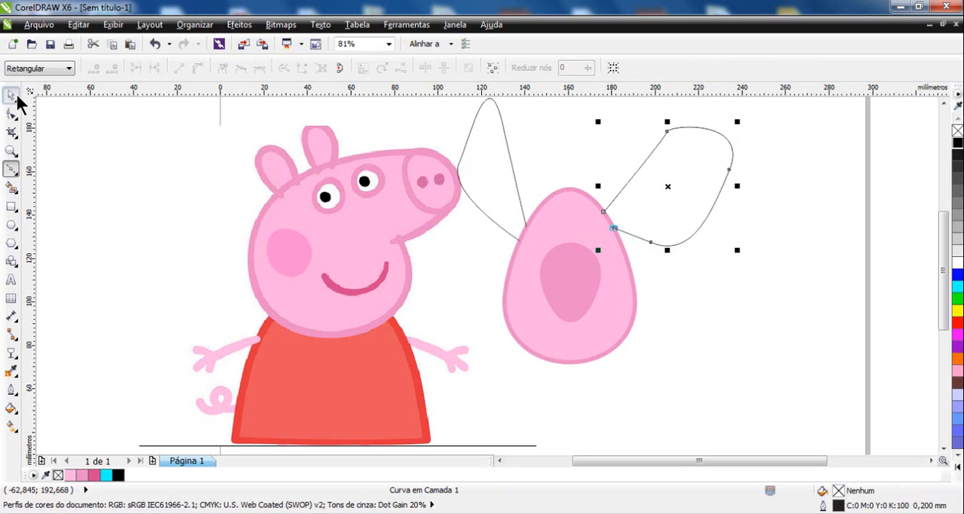
click(697, 309)
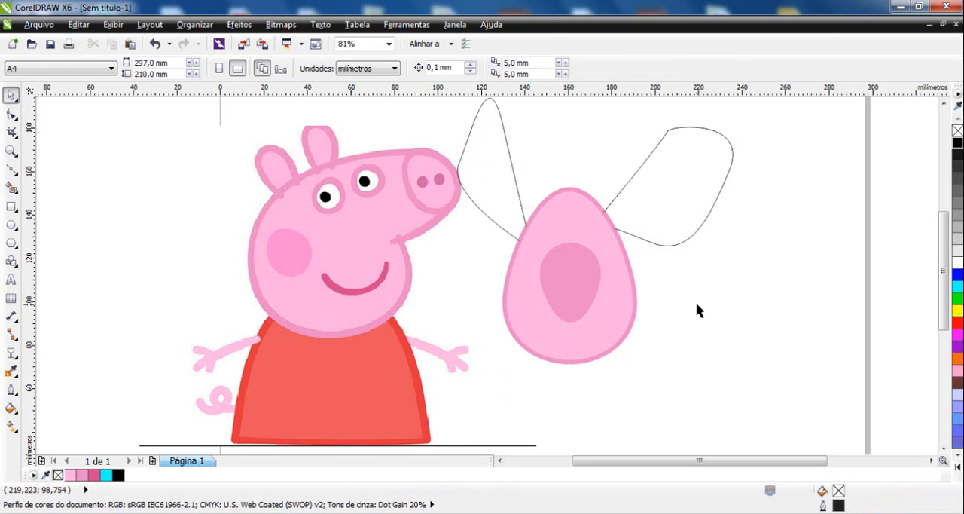